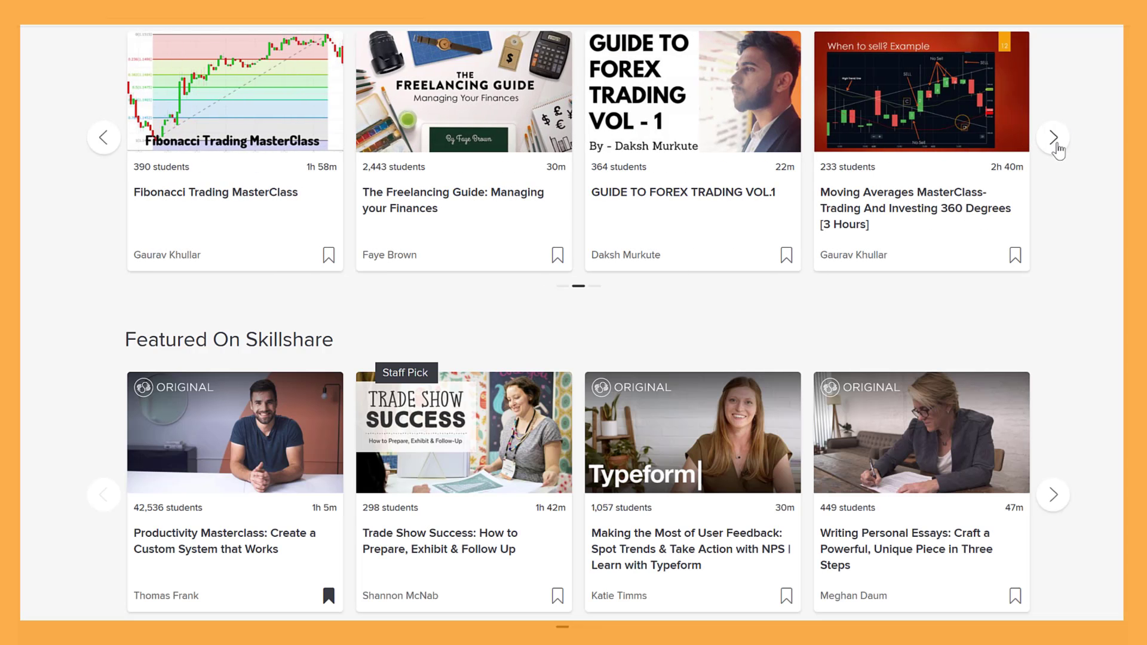
# Step: Advance the Skillshare course carousel and scroll down to the Best Practices presentation classes
pyautogui.click(1056, 145)
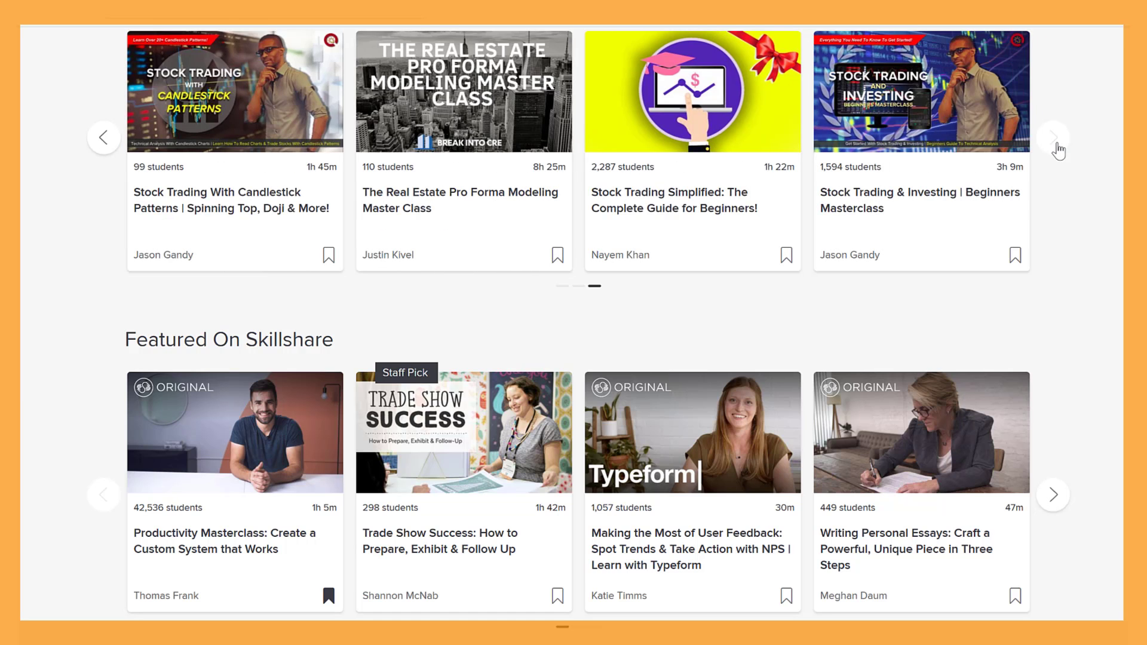
pyautogui.scroll(-2, 1056, 146)
pyautogui.scroll(-5, 573, 335)
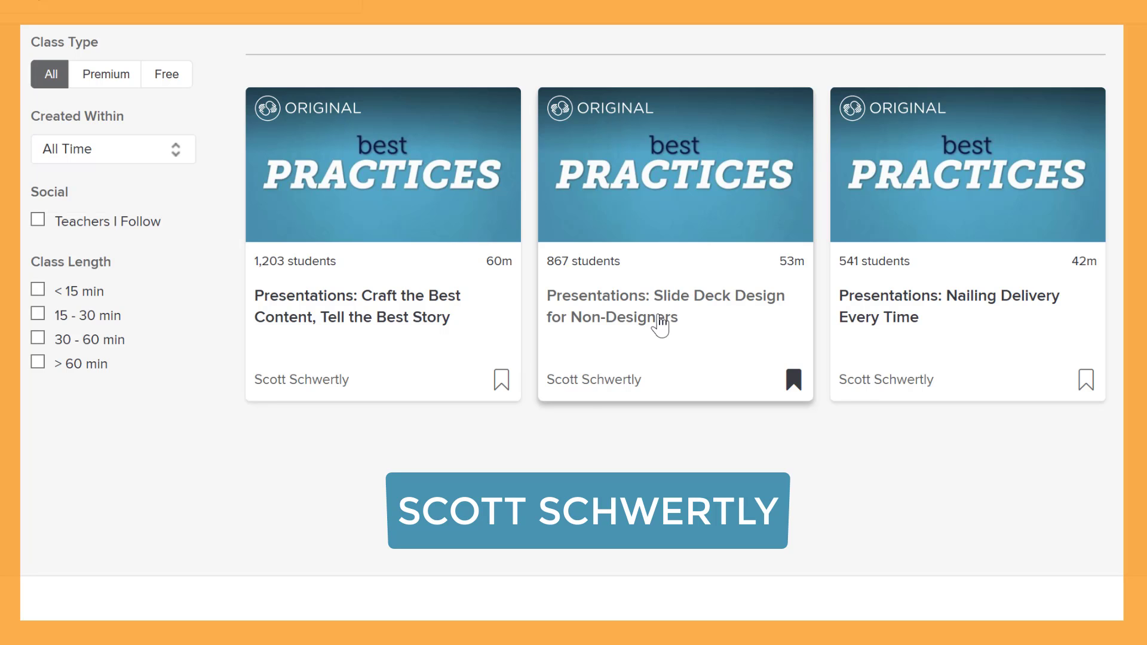
# Step: Open the 'Presentations: Slide Deck Design for Non-Designers' class card
pyautogui.click(630, 262)
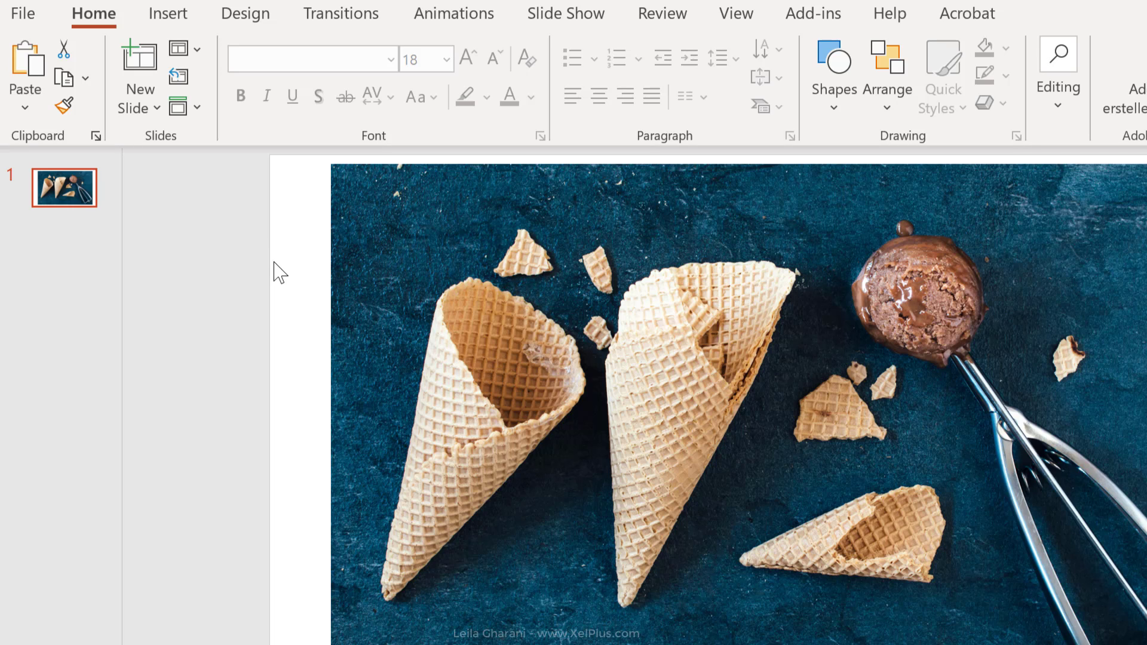
# Step: Move the waffle-cone photo slightly left, undoing an accidental resize
pyautogui.click(512, 325)
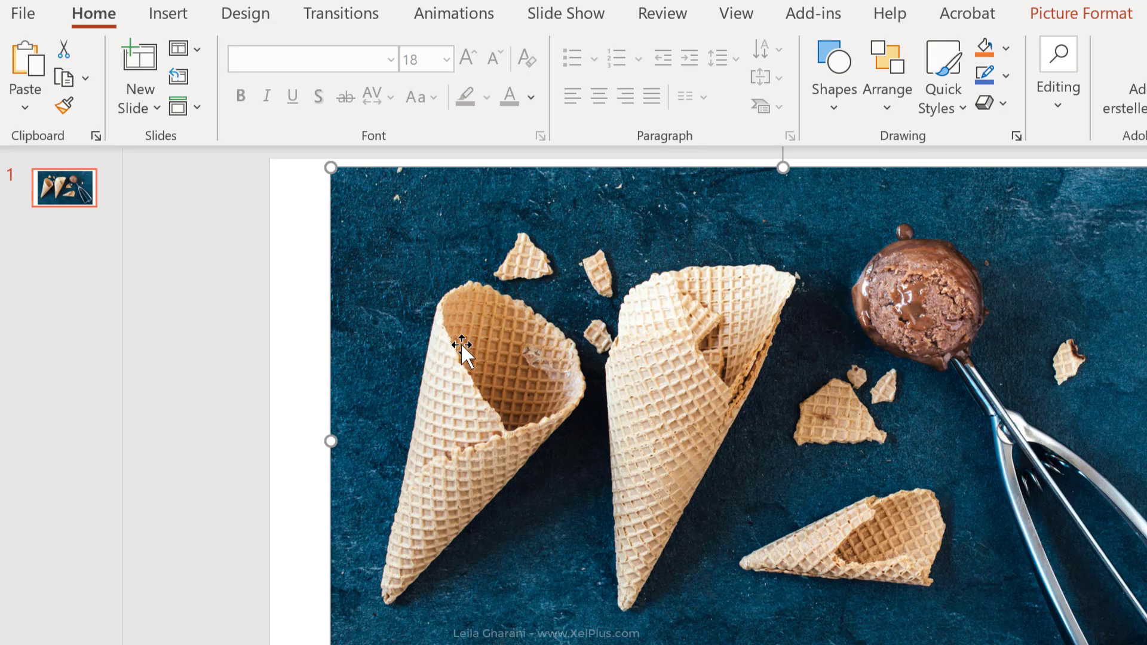
pyautogui.moveTo(465, 336); pyautogui.dragTo(448, 340)
pyautogui.moveTo(314, 162); pyautogui.dragTo(914, 443)
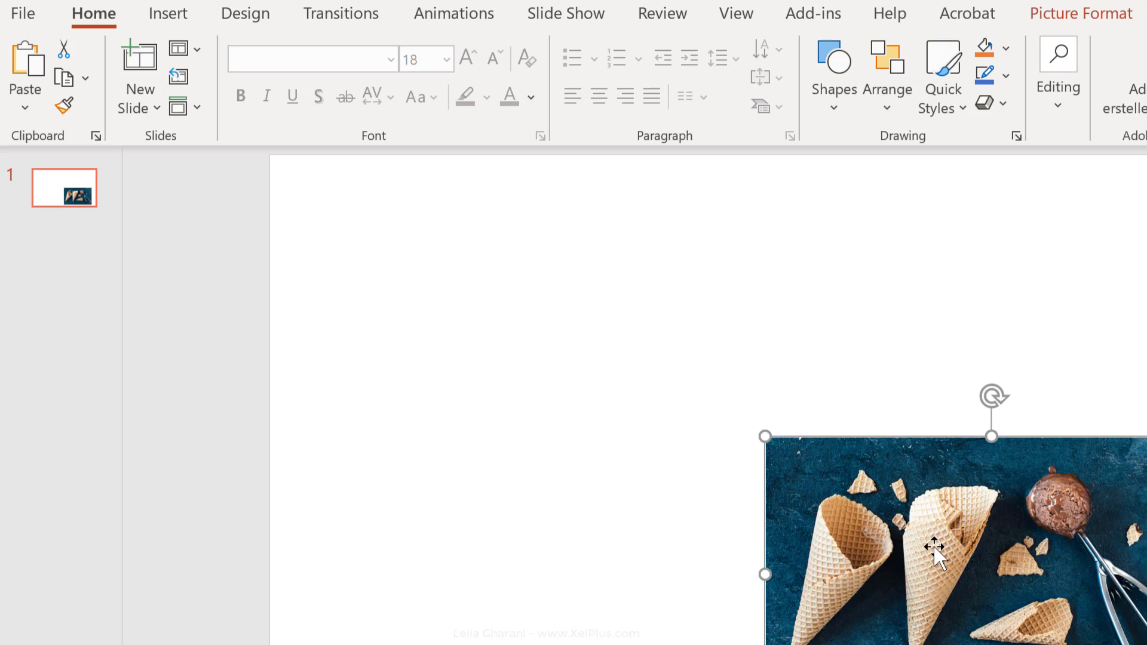
pyautogui.hotkey('ctrl', 'z')
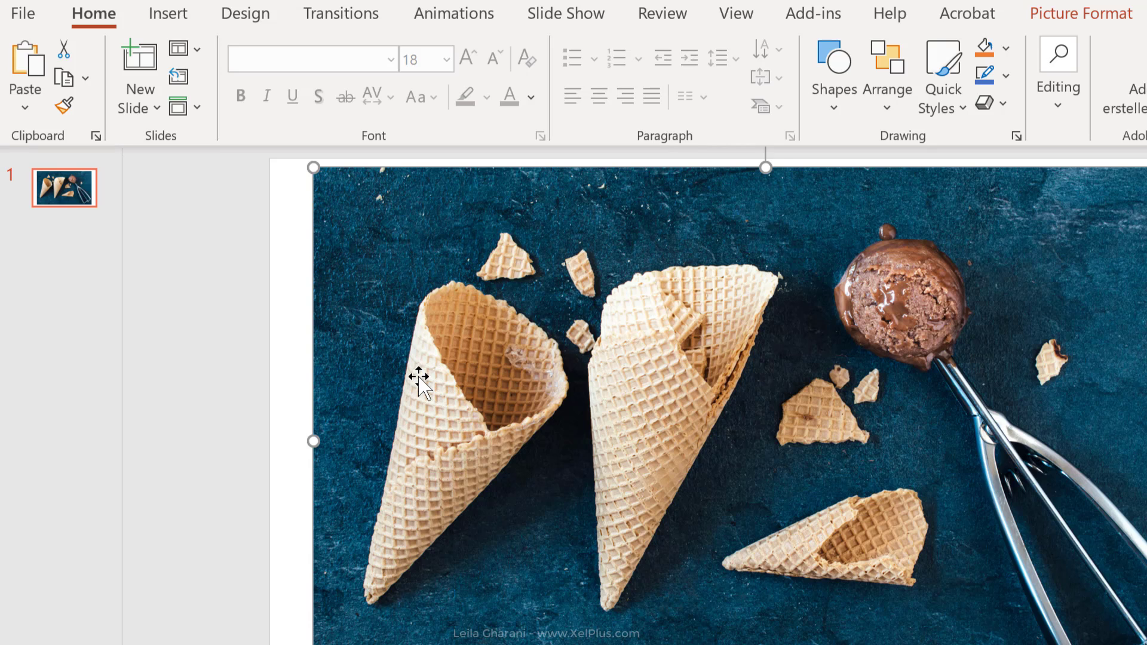
pyautogui.click(269, 395)
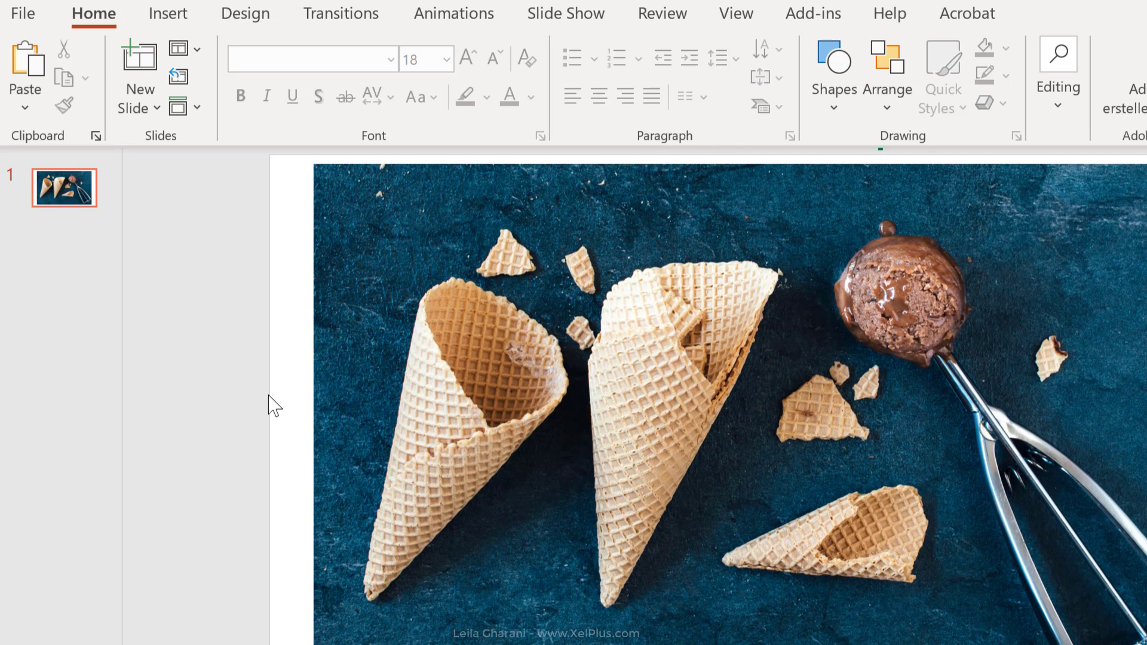
# Step: Add a Blank layout slide after slide 1
pyautogui.click(96, 250)
pyautogui.click(154, 110)
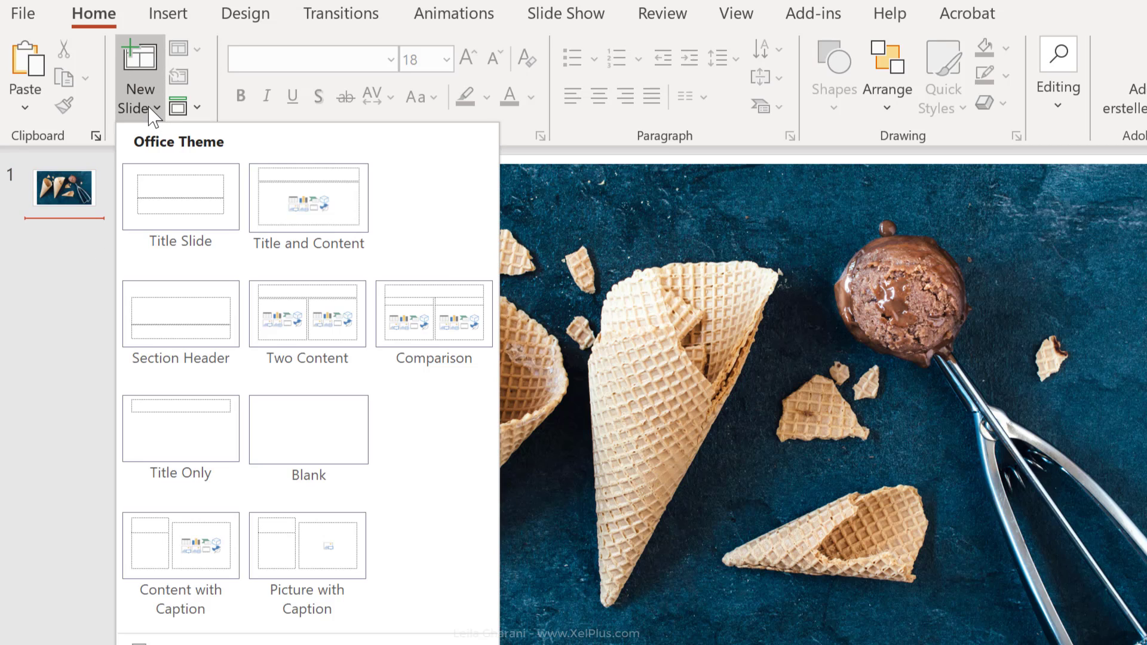
pyautogui.click(310, 418)
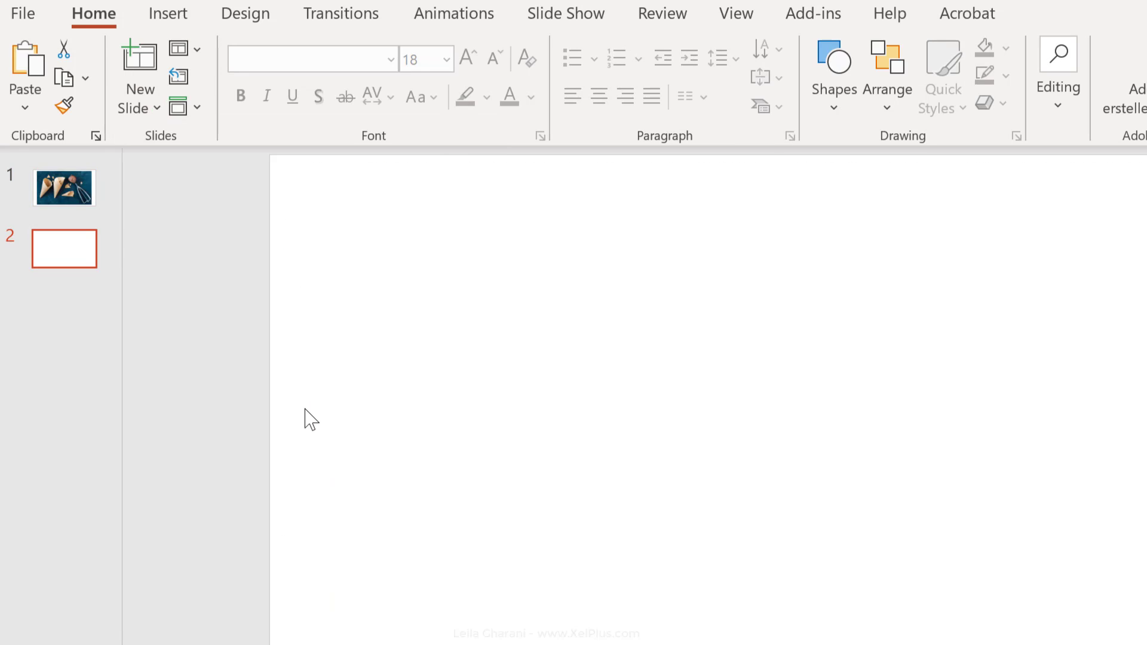
# Step: Draw a blue circle and duplicate it twice into an overlapping scoop cluster
pyautogui.click(840, 107)
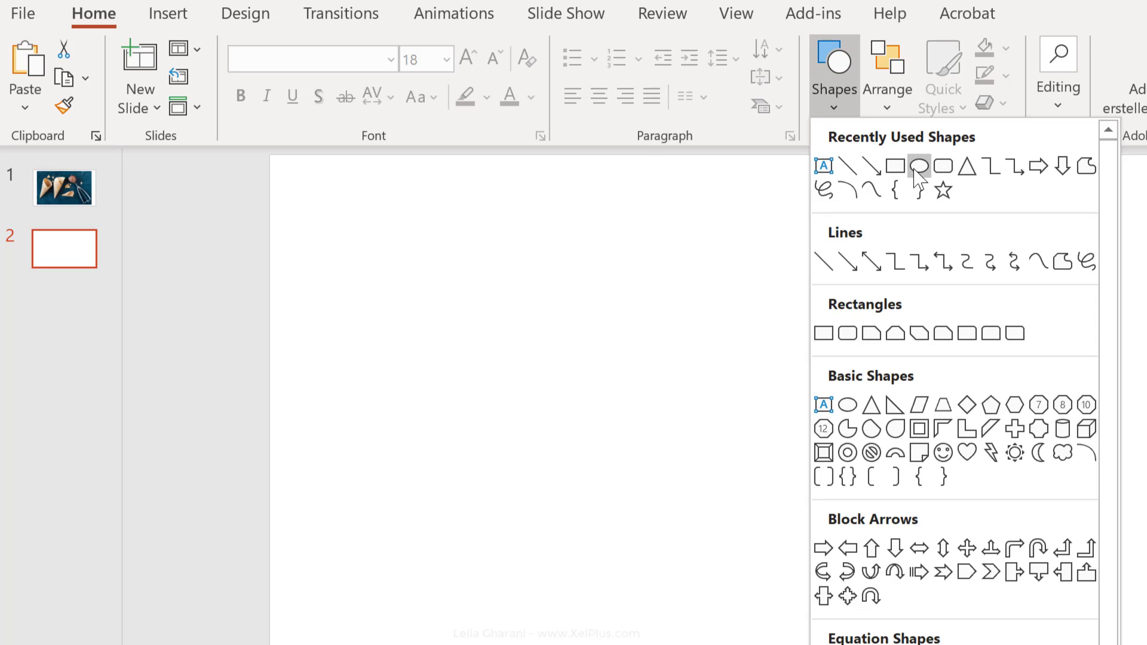
pyautogui.click(918, 167)
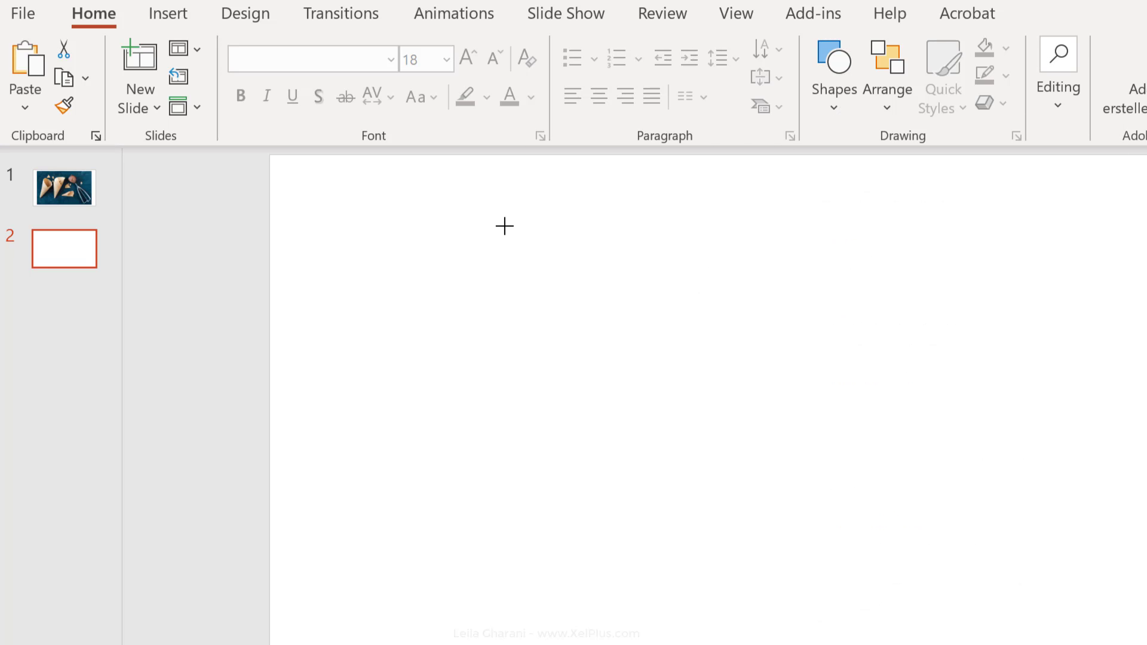
pyautogui.moveTo(501, 220); pyautogui.dragTo(590, 324)
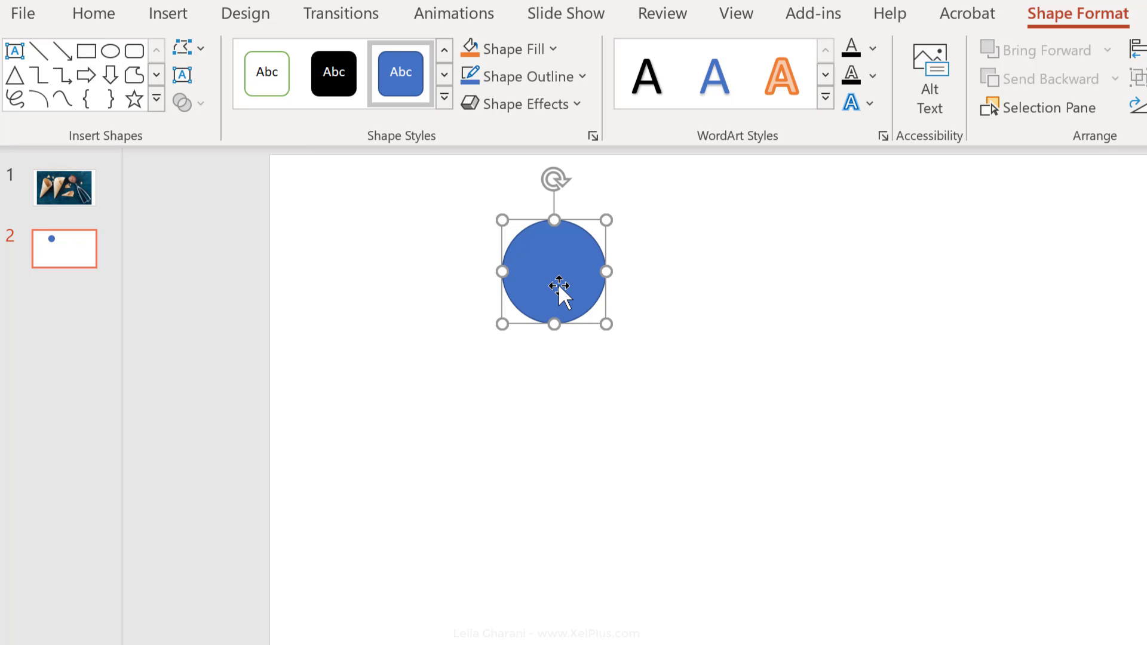
pyautogui.hotkey('ctrl', 'shift')
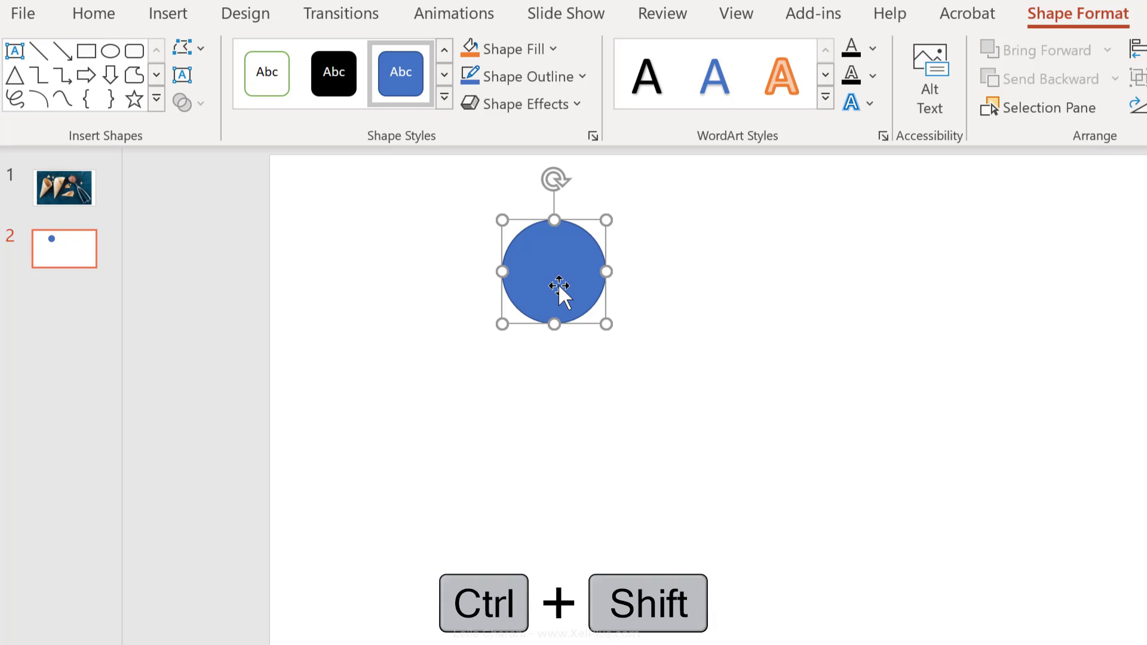
pyautogui.moveTo(558, 283); pyautogui.dragTo(582, 235)
pyautogui.press('ctrl')
# Step: Draw an isosceles triangle, rotate it to point down, and tuck it under the circles
pyautogui.click(436, 310)
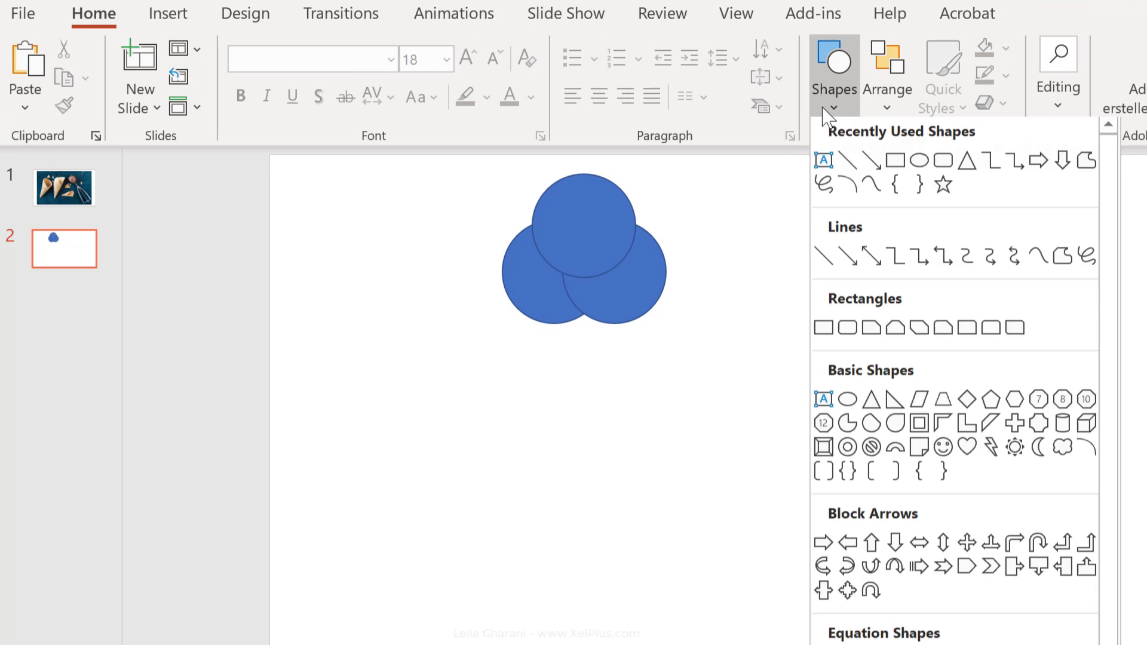
pyautogui.click(965, 167)
pyautogui.moveTo(583, 339); pyautogui.dragTo(691, 529)
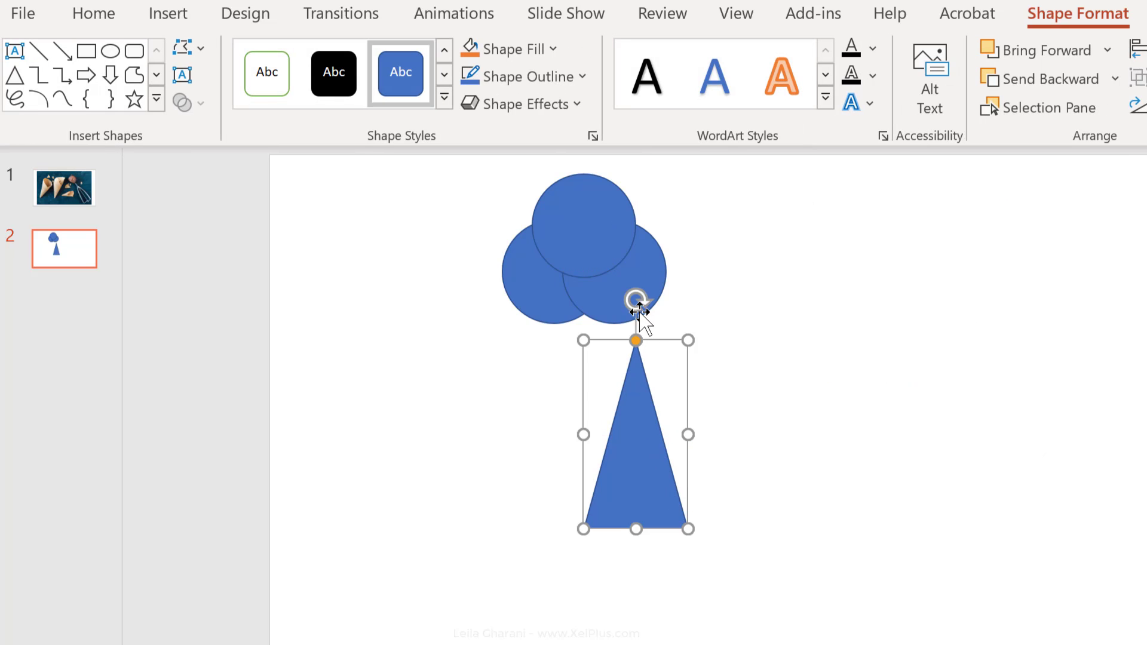
pyautogui.moveTo(634, 299); pyautogui.dragTo(637, 589)
pyautogui.moveTo(633, 432); pyautogui.dragTo(582, 386)
pyautogui.rightClick(578, 375)
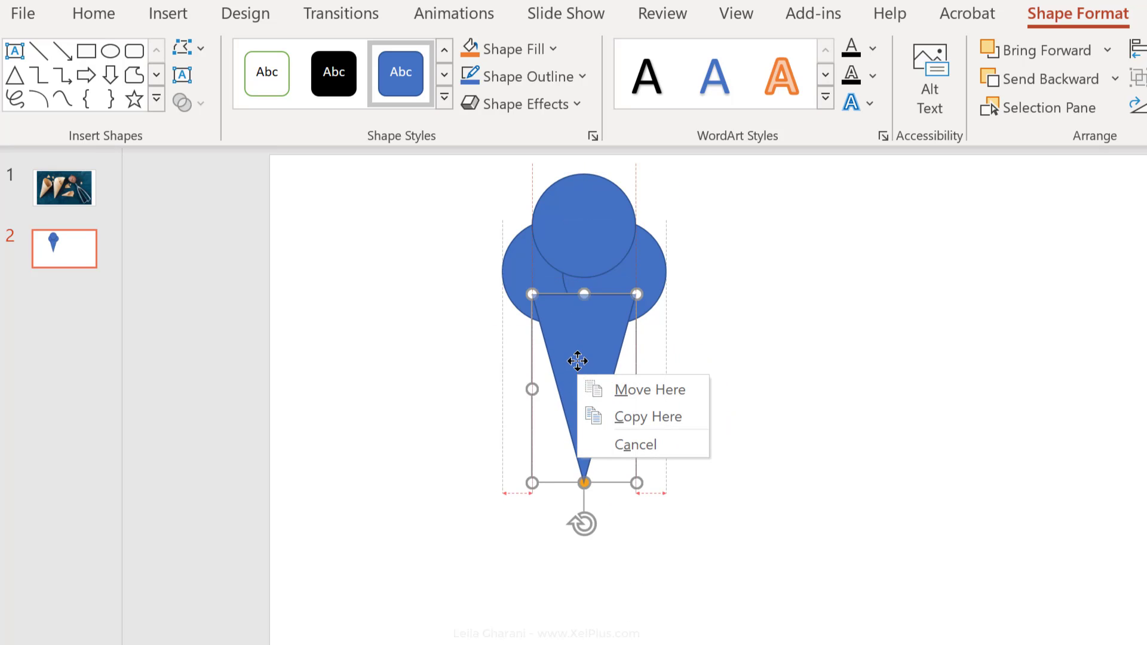
# Step: Use Edit Points to pull in the triangle's top corners and curve its side into a cone
pyautogui.rightClick(577, 360)
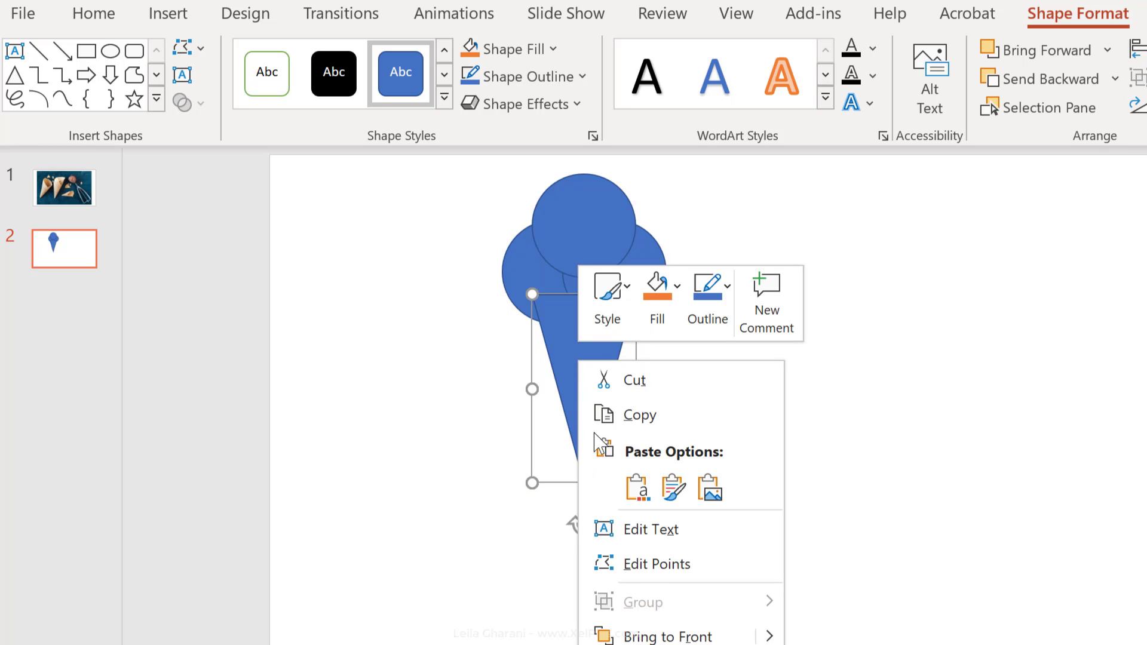
pyautogui.click(656, 566)
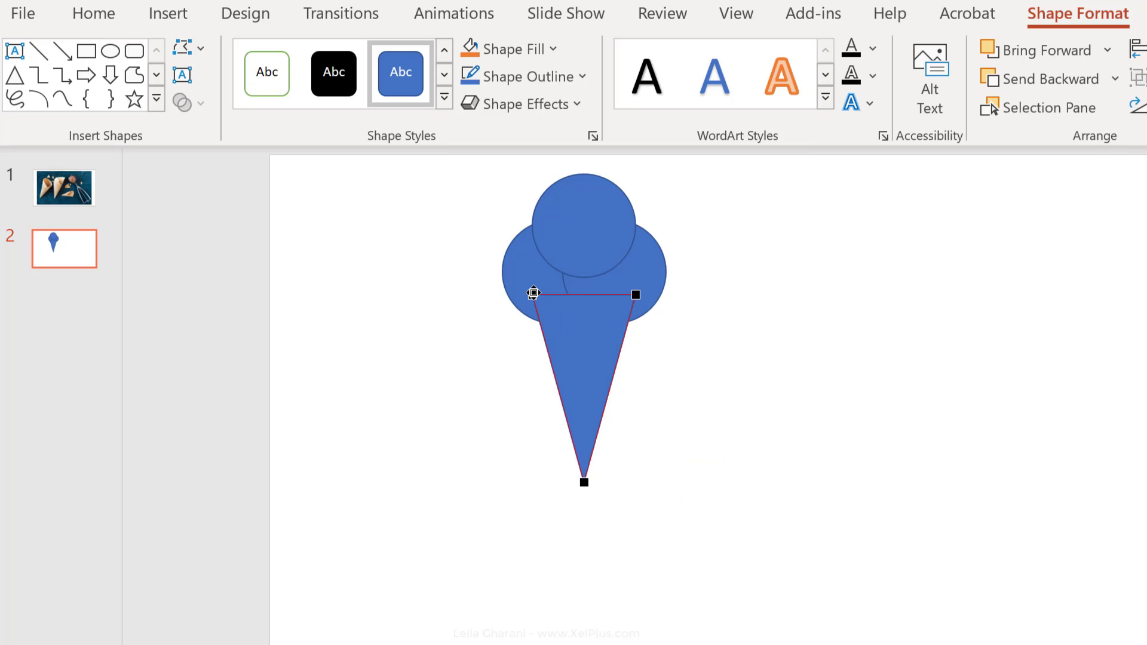
pyautogui.moveTo(533, 293); pyautogui.dragTo(540, 303)
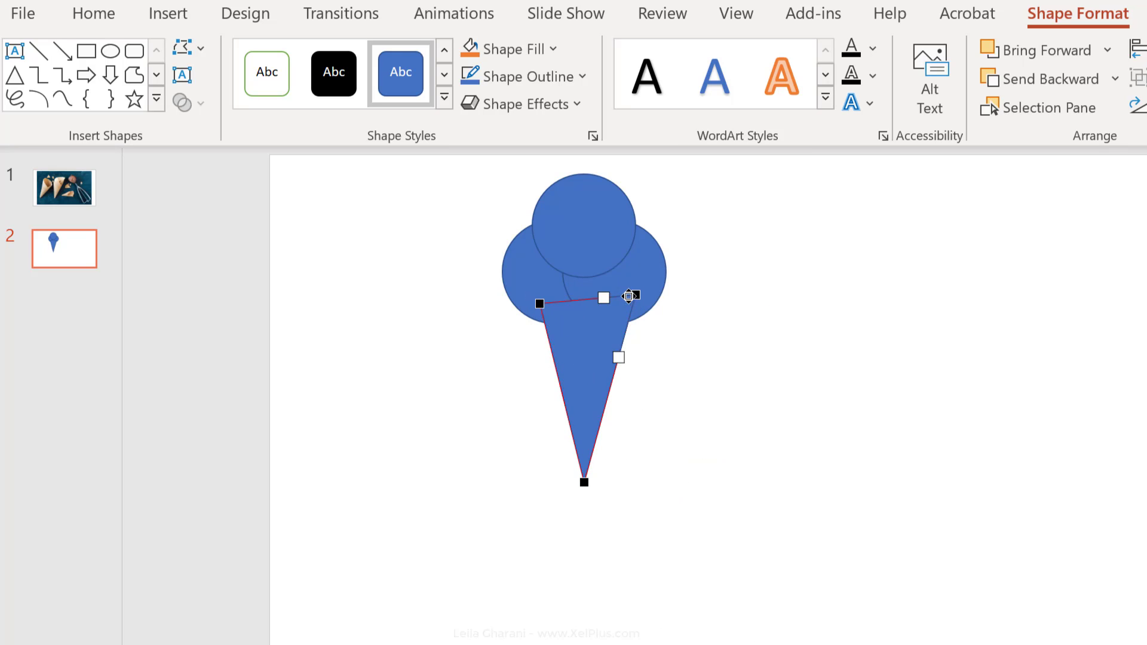
pyautogui.moveTo(626, 296); pyautogui.dragTo(624, 295)
pyautogui.moveTo(609, 362); pyautogui.dragTo(548, 364)
pyautogui.click(655, 384)
# Step: Union the three circles and the cone into one shape via Merge Shapes
pyautogui.moveTo(445, 156); pyautogui.dragTo(755, 568)
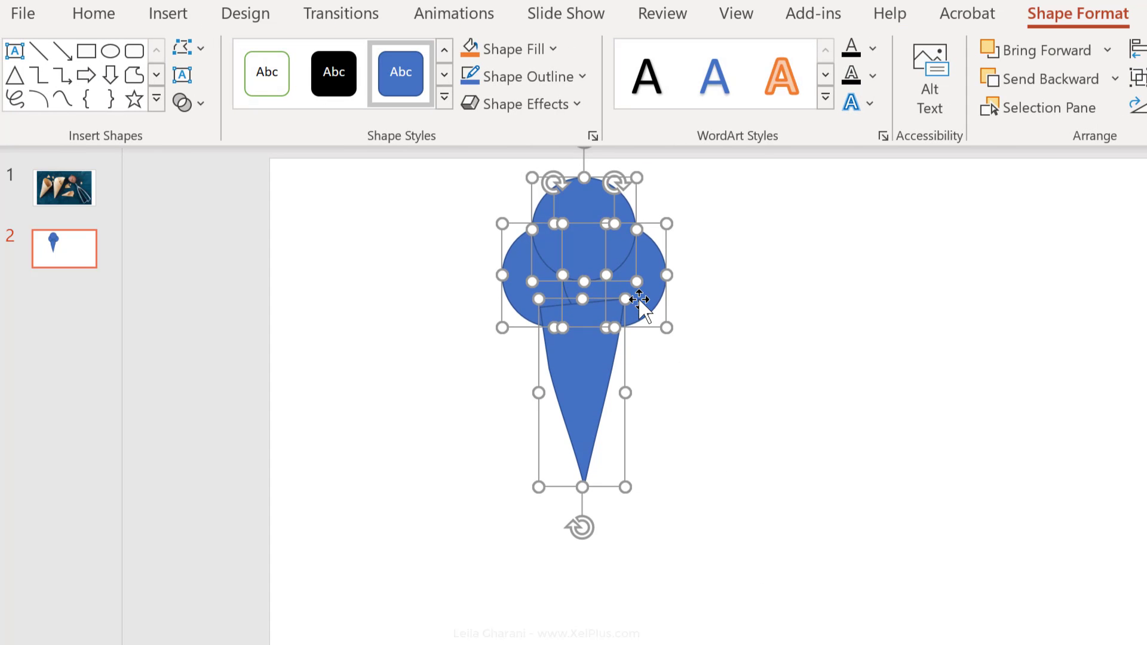
pyautogui.click(1042, 27)
pyautogui.click(200, 105)
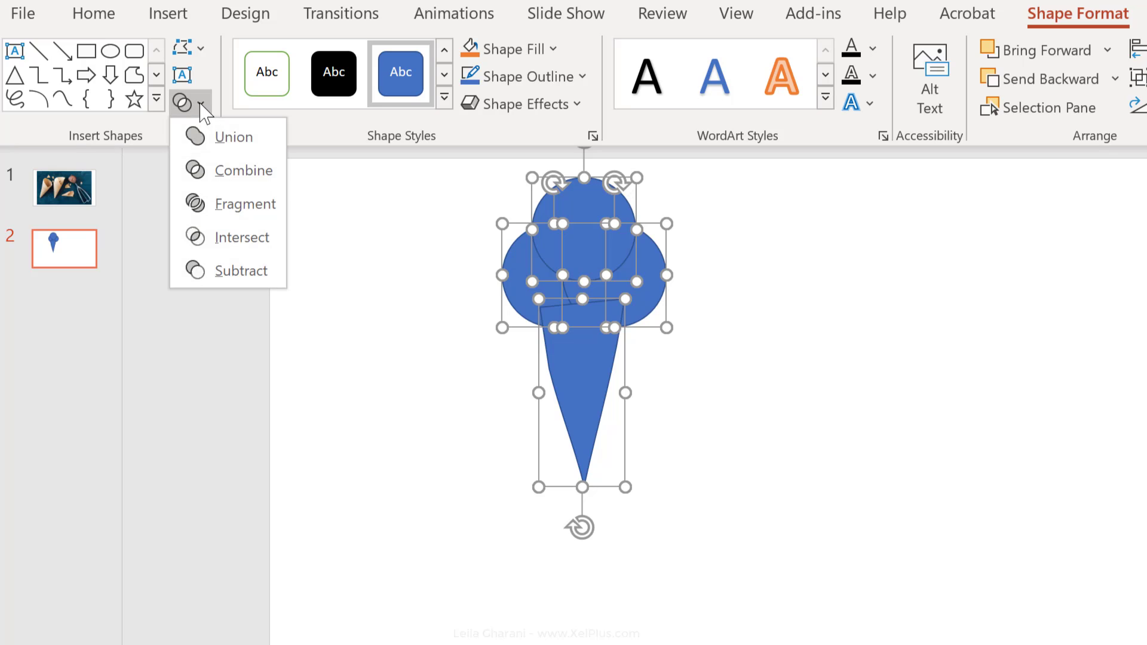
pyautogui.click(224, 140)
# Step: Fill the merged ice cream shape orange, enlarge it, and shift it left
pyautogui.moveTo(639, 268); pyautogui.dragTo(637, 292)
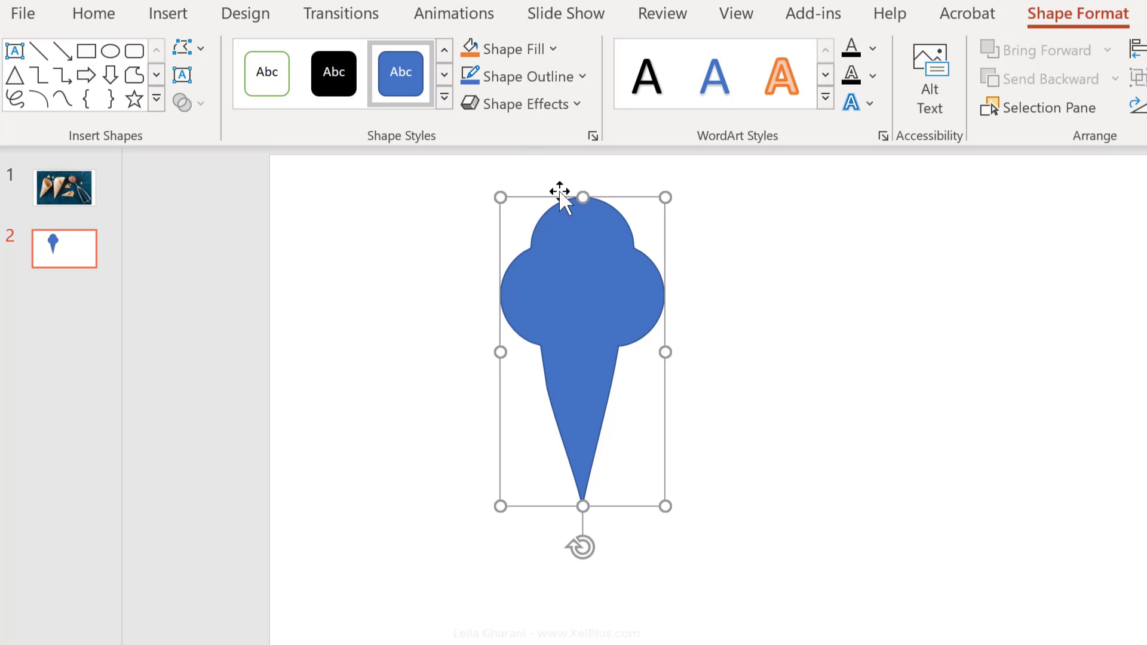
pyautogui.click(464, 60)
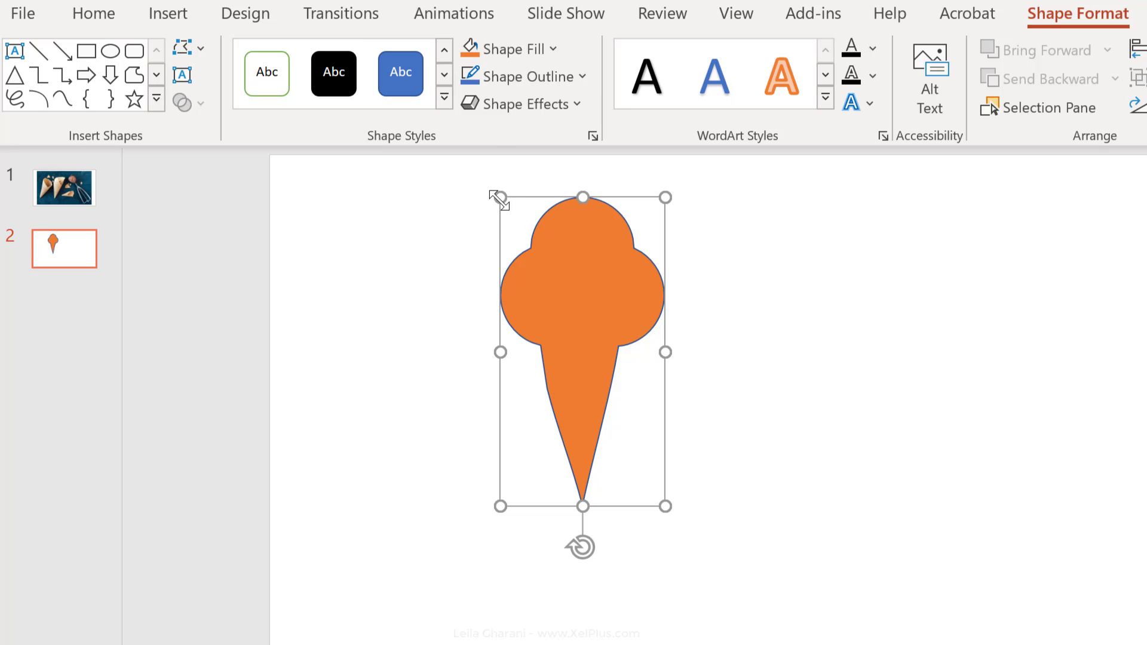
pyautogui.moveTo(500, 197); pyautogui.dragTo(448, 175)
pyautogui.moveTo(518, 293); pyautogui.dragTo(498, 315)
# Step: Paste the cone photo from slide 1 onto slide 2 and send it behind the ice cream shape
pyautogui.click(48, 173)
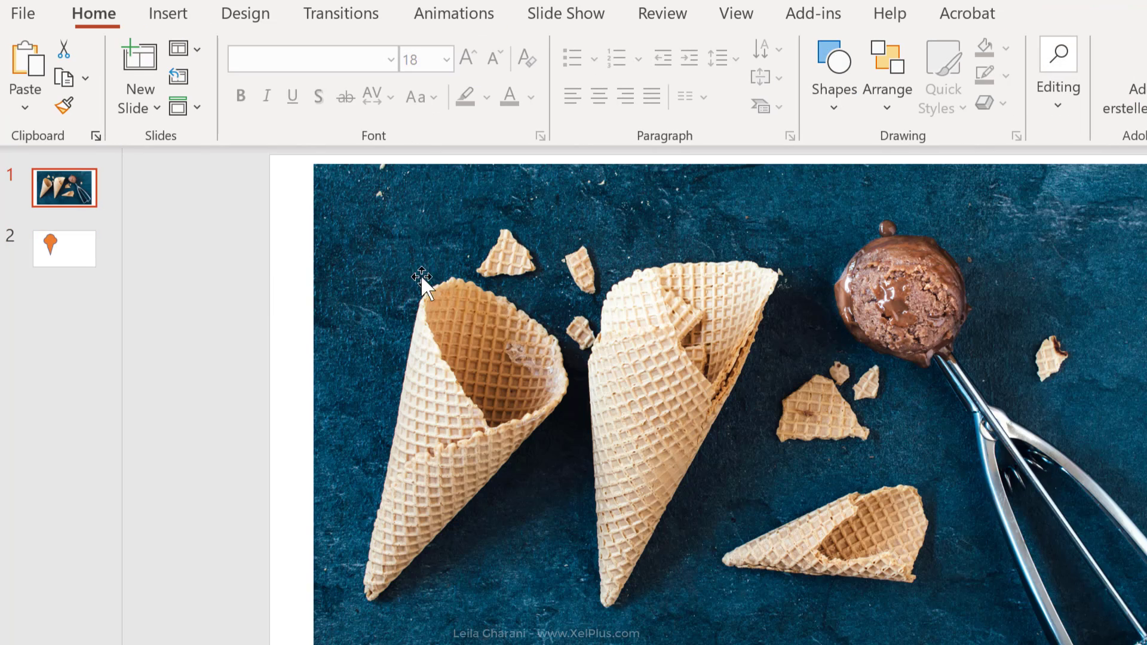
pyautogui.click(657, 445)
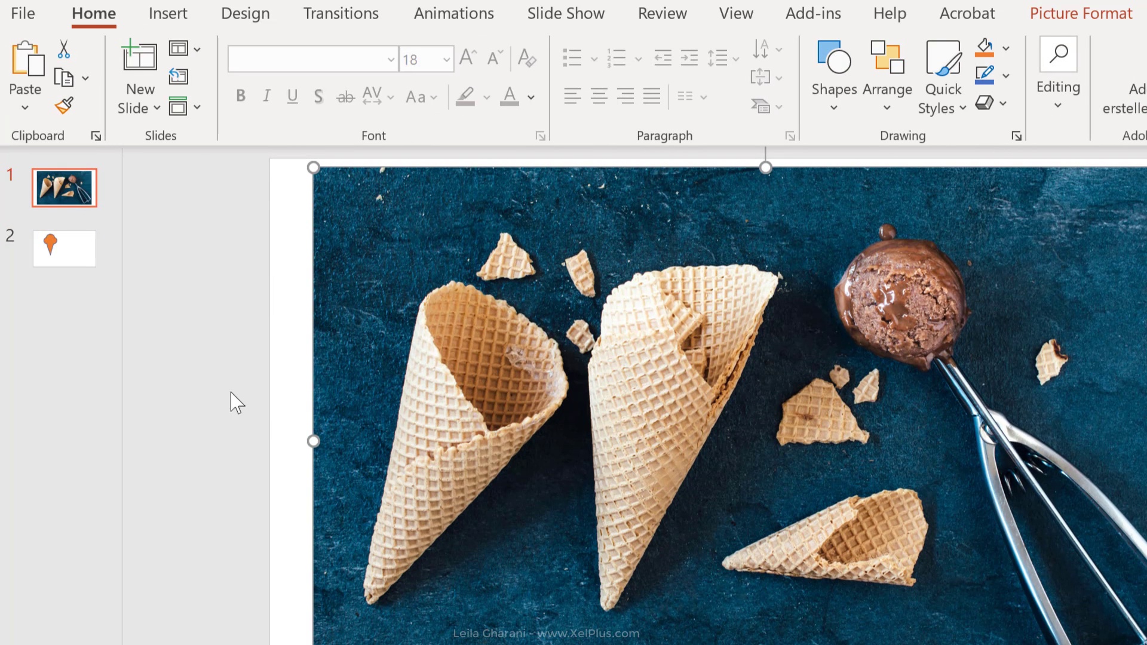
pyautogui.click(45, 249)
pyautogui.hotkey('ctrl', 'v')
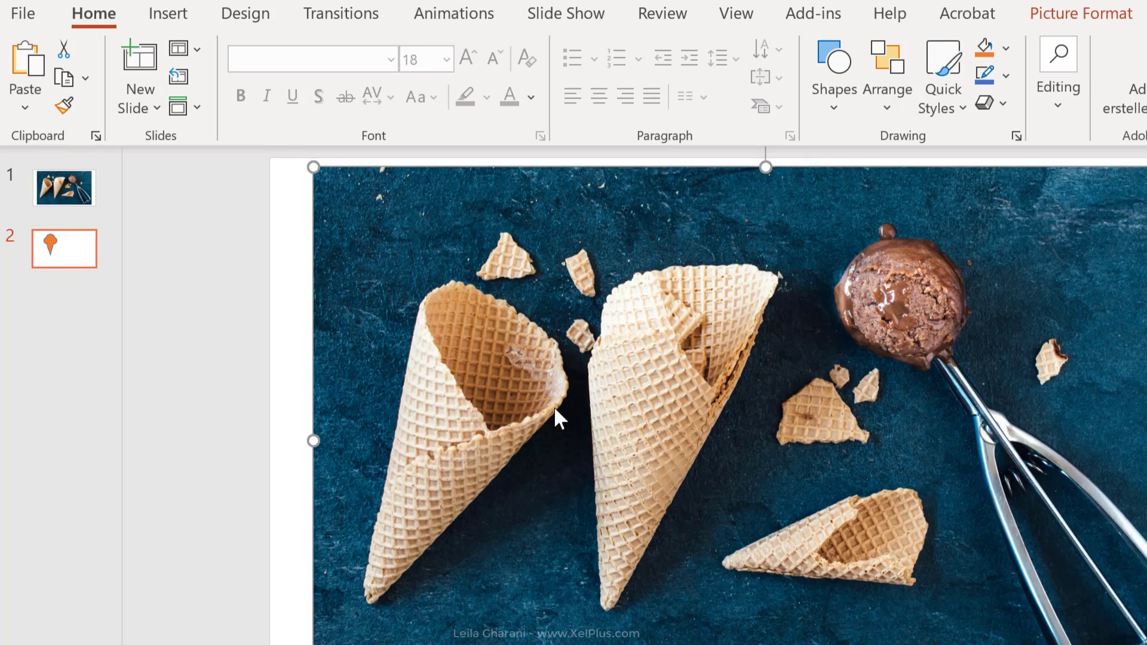
pyautogui.rightClick(571, 386)
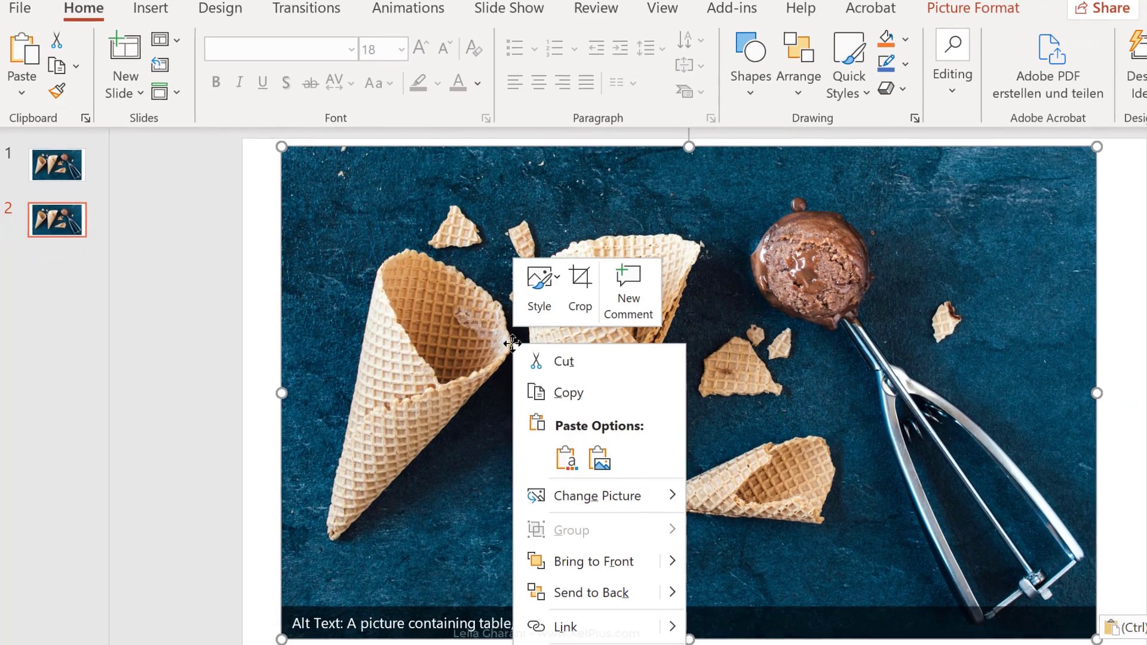
pyautogui.click(607, 592)
# Step: Place the orange shape over the middle cone, shrink the photo, and select both together
pyautogui.click(496, 288)
pyautogui.moveTo(496, 288); pyautogui.dragTo(602, 303)
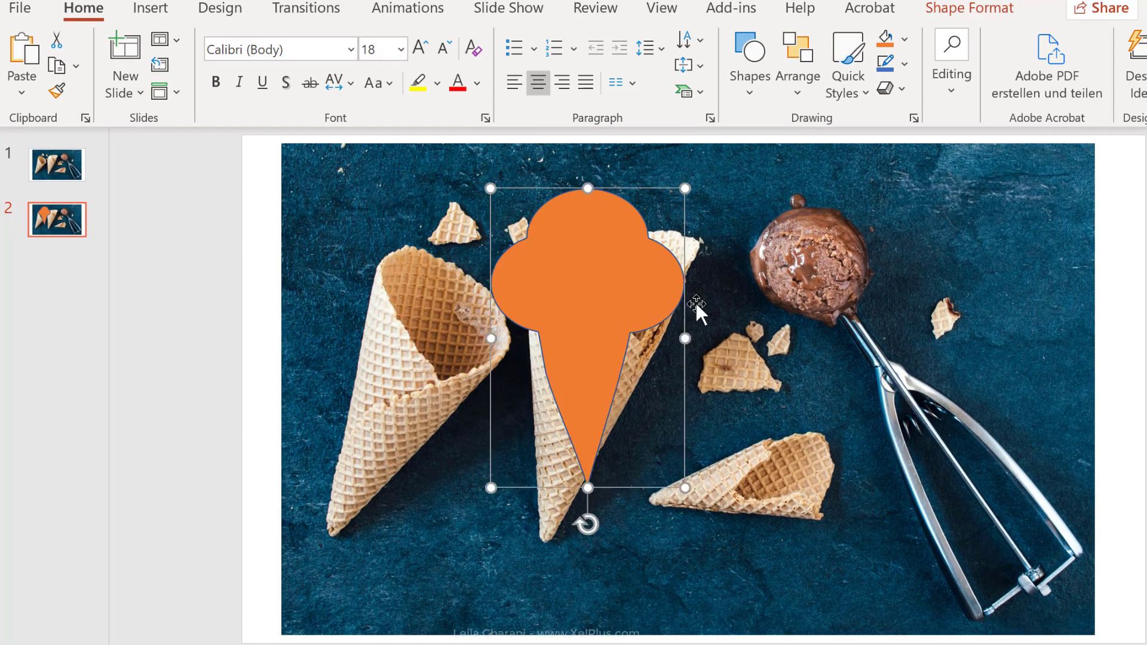
pyautogui.click(775, 315)
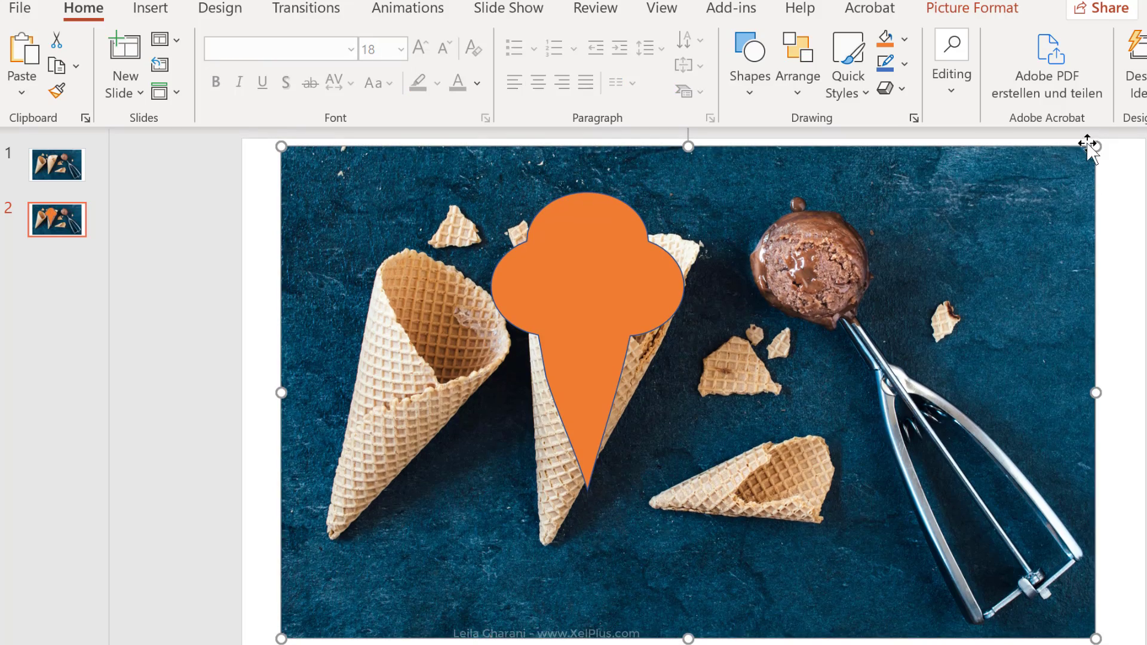
pyautogui.moveTo(1088, 145); pyautogui.dragTo(955, 181)
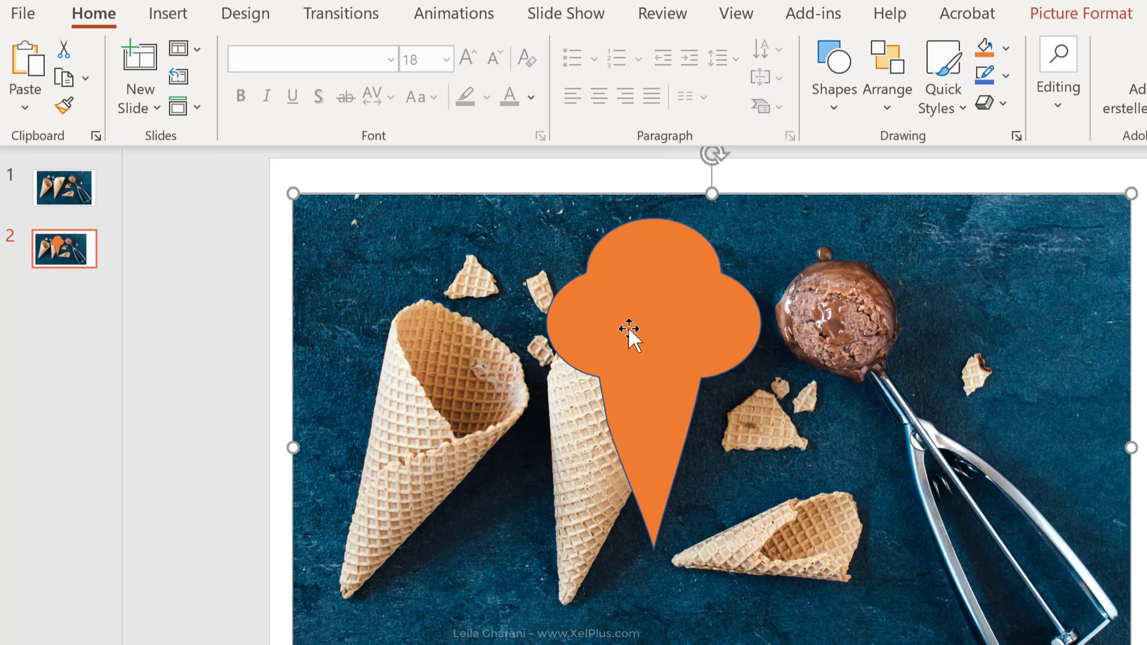
pyautogui.click(421, 466)
pyautogui.keyDown('ctrl'); pyautogui.click(646, 321); pyautogui.keyUp('ctrl')
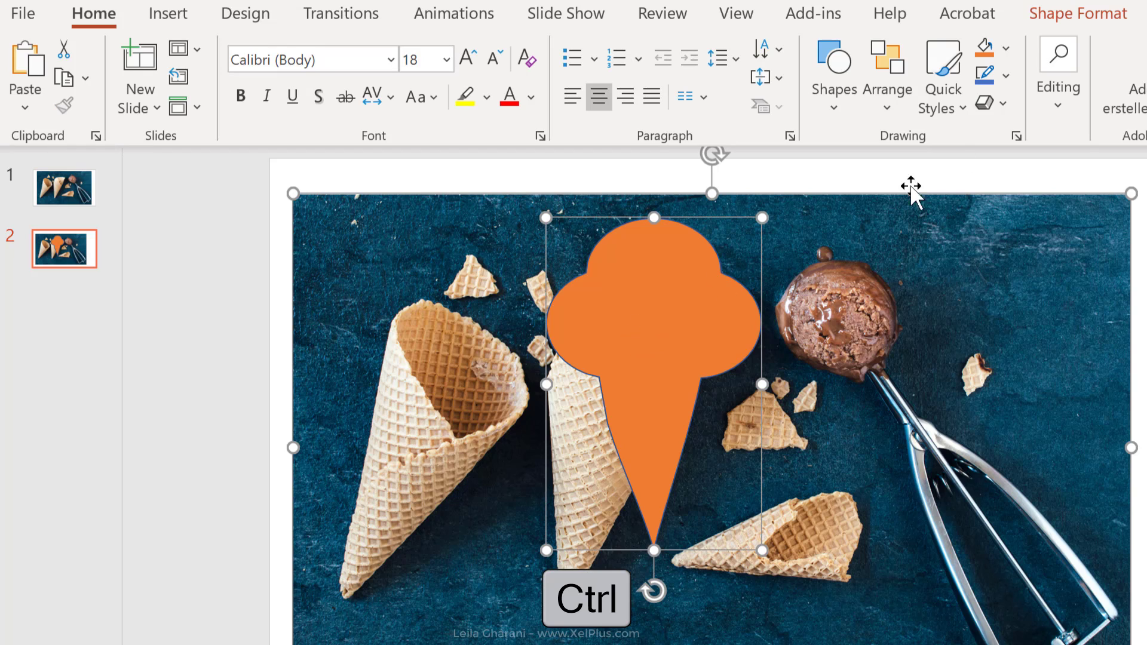
pyautogui.click(1050, 27)
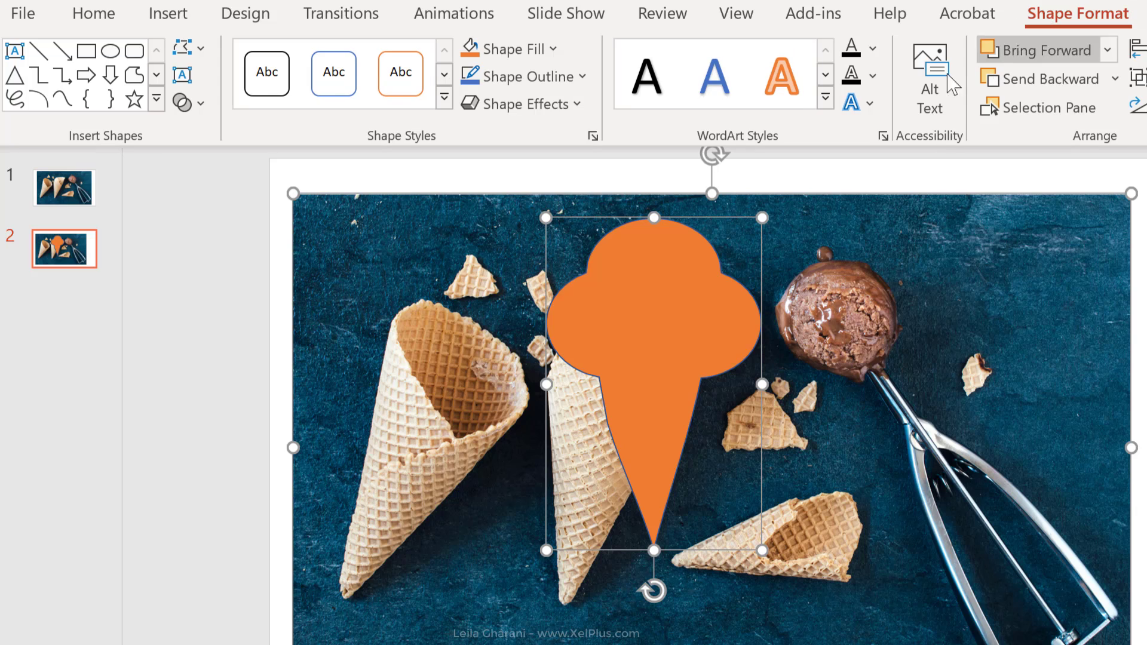
# Step: Apply Merge Shapes > Intersect so the cone photo takes the ice cream outline
pyautogui.click(207, 113)
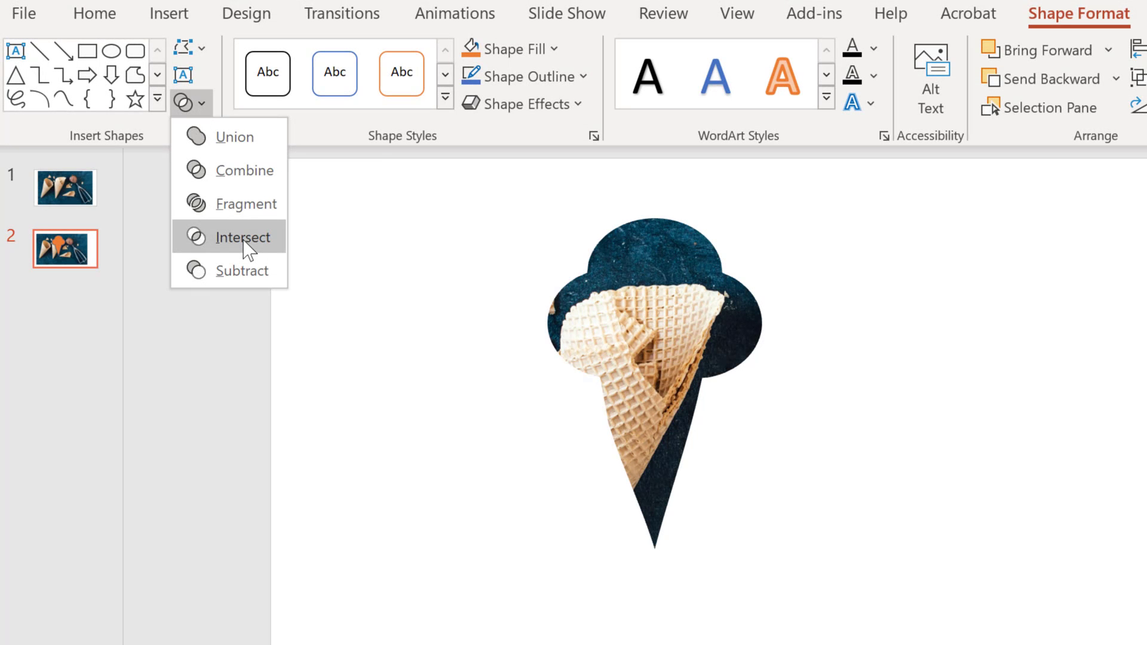
pyautogui.click(244, 238)
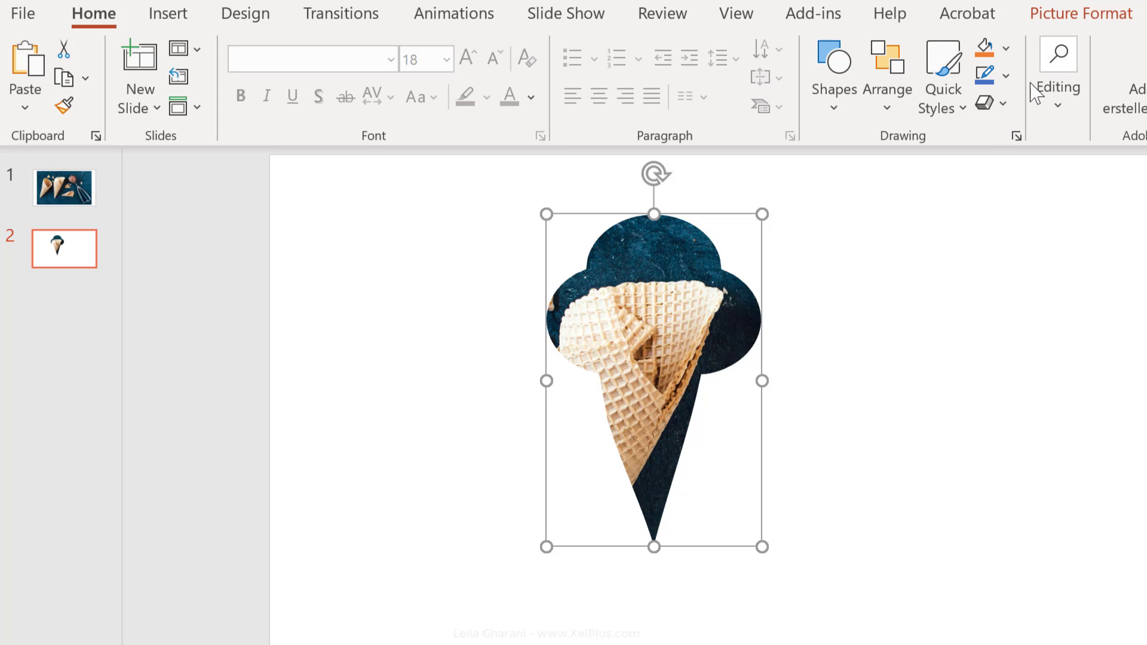
# Step: Crop-reposition the photo so the chocolate scoop tops the silhouette, then move the picture left
pyautogui.click(1081, 13)
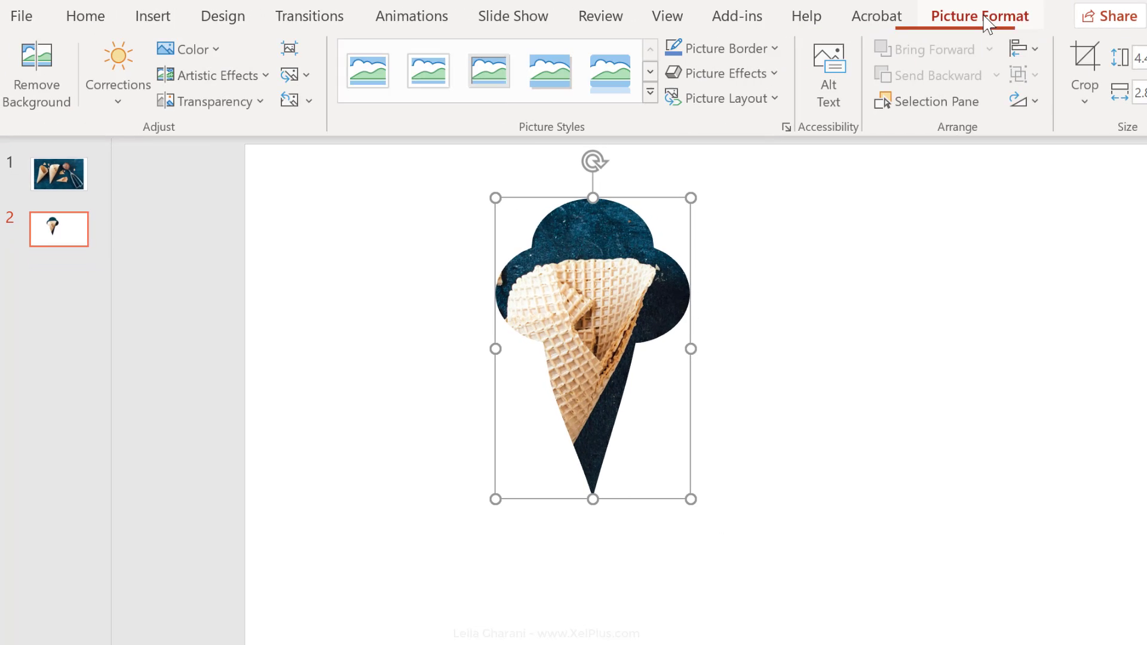
pyautogui.click(1078, 67)
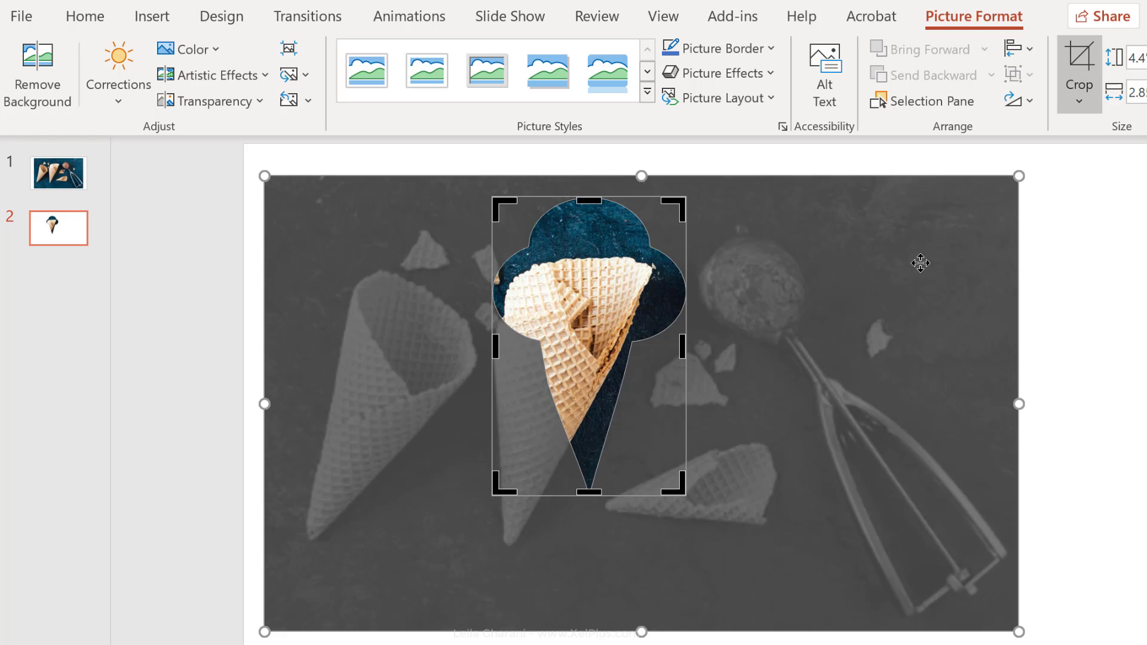
pyautogui.moveTo(916, 248); pyautogui.dragTo(750, 212)
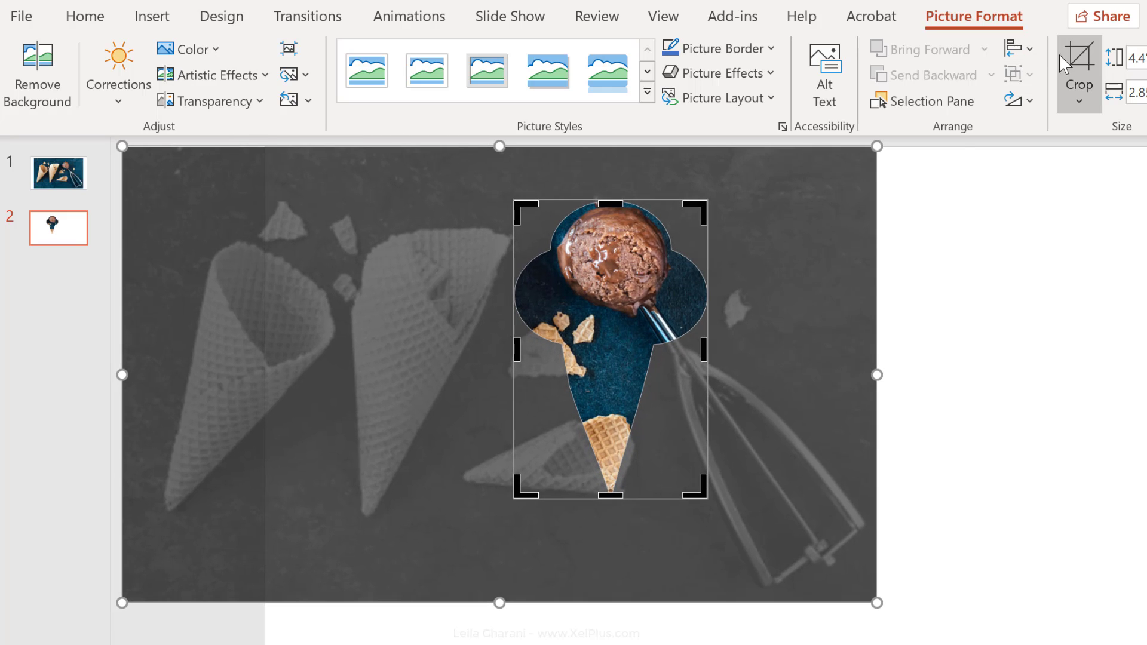
pyautogui.click(1077, 70)
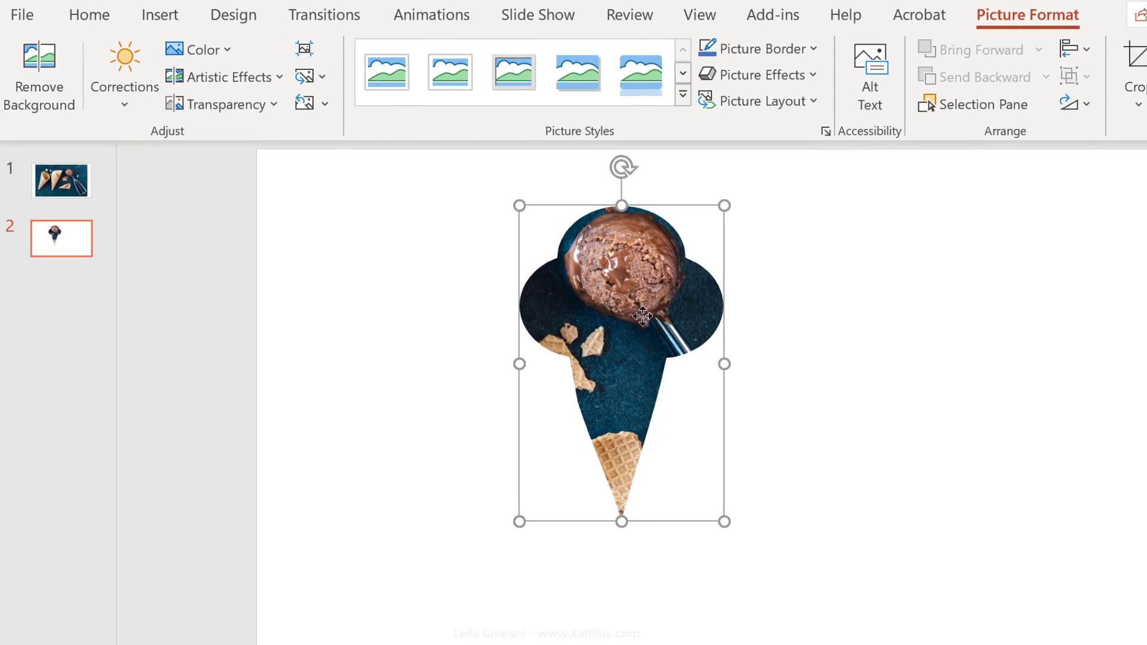
pyautogui.moveTo(615, 245); pyautogui.dragTo(469, 299)
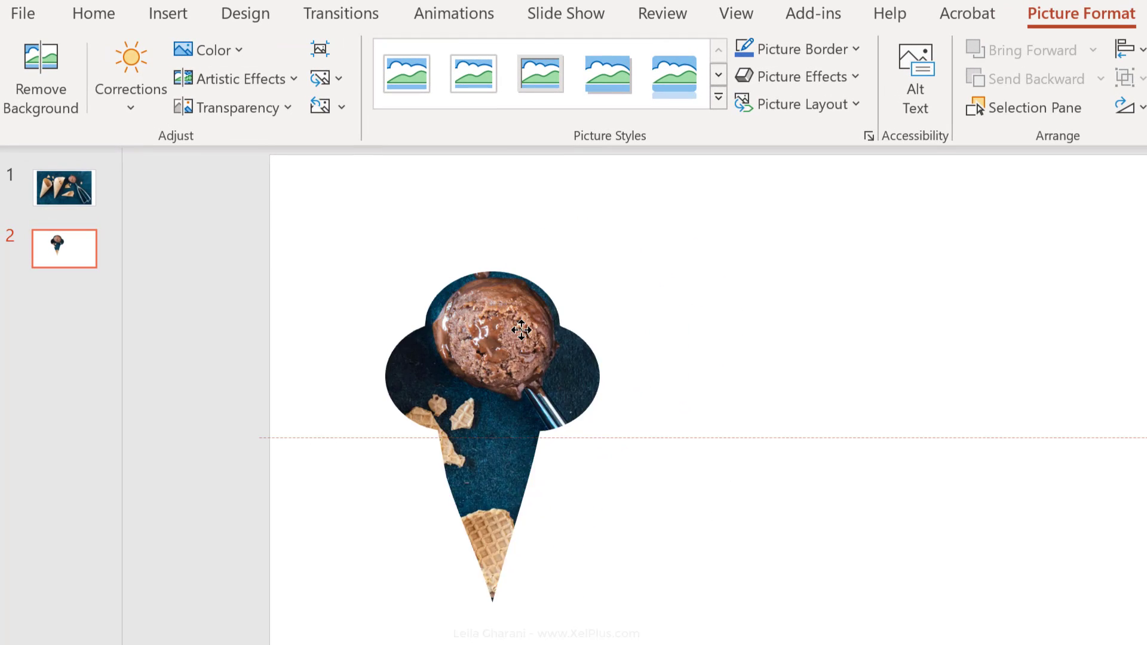
pyautogui.moveTo(521, 329); pyautogui.dragTo(518, 311)
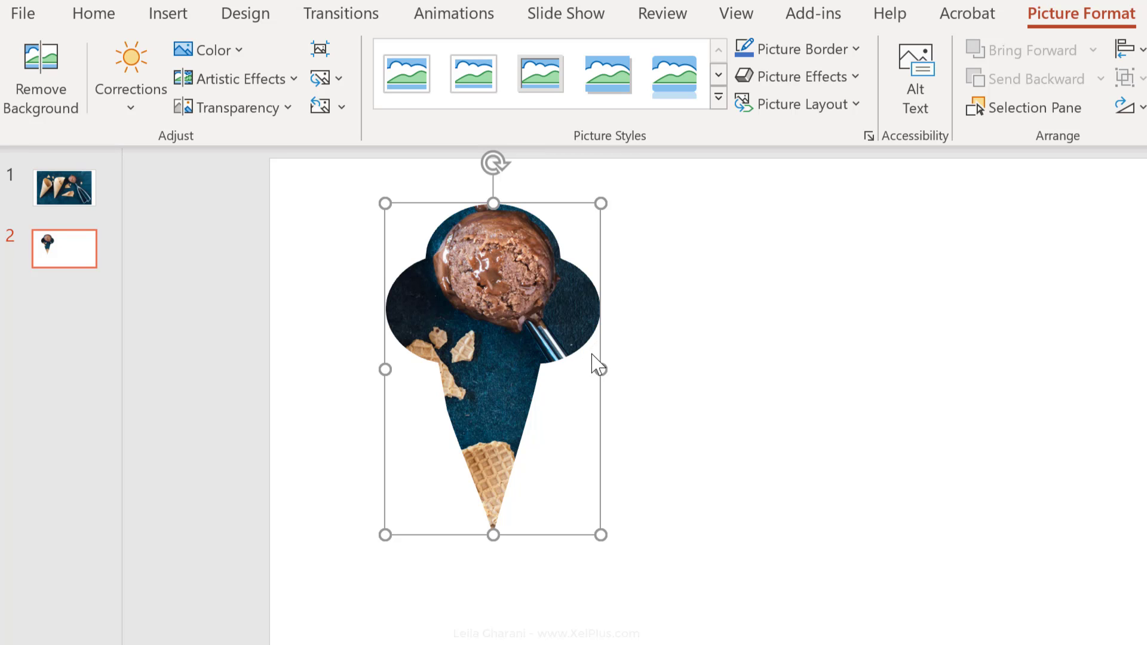
# Step: Add a new slide 3 after slide 2
pyautogui.click(628, 344)
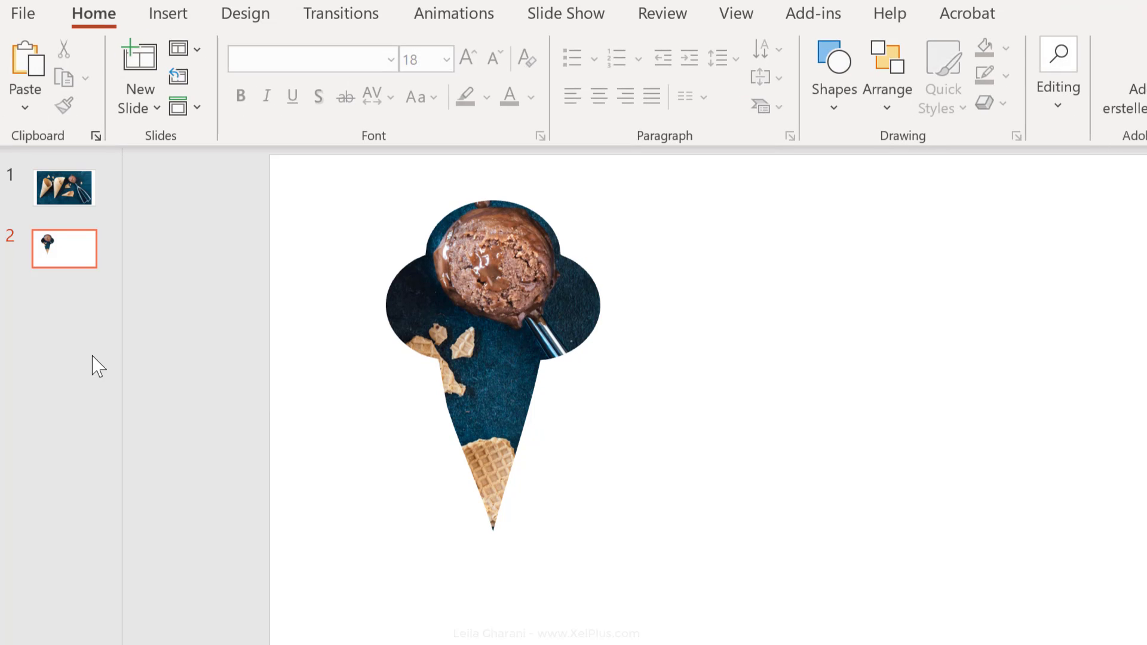
pyautogui.click(31, 312)
pyautogui.rightClick(48, 302)
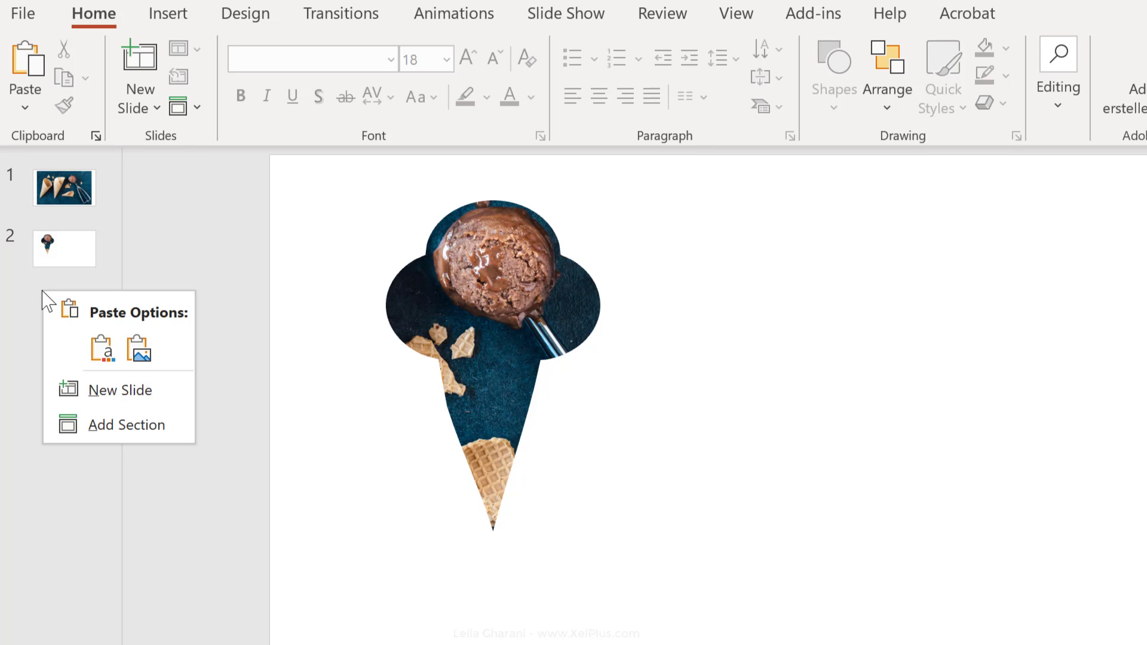
pyautogui.click(115, 392)
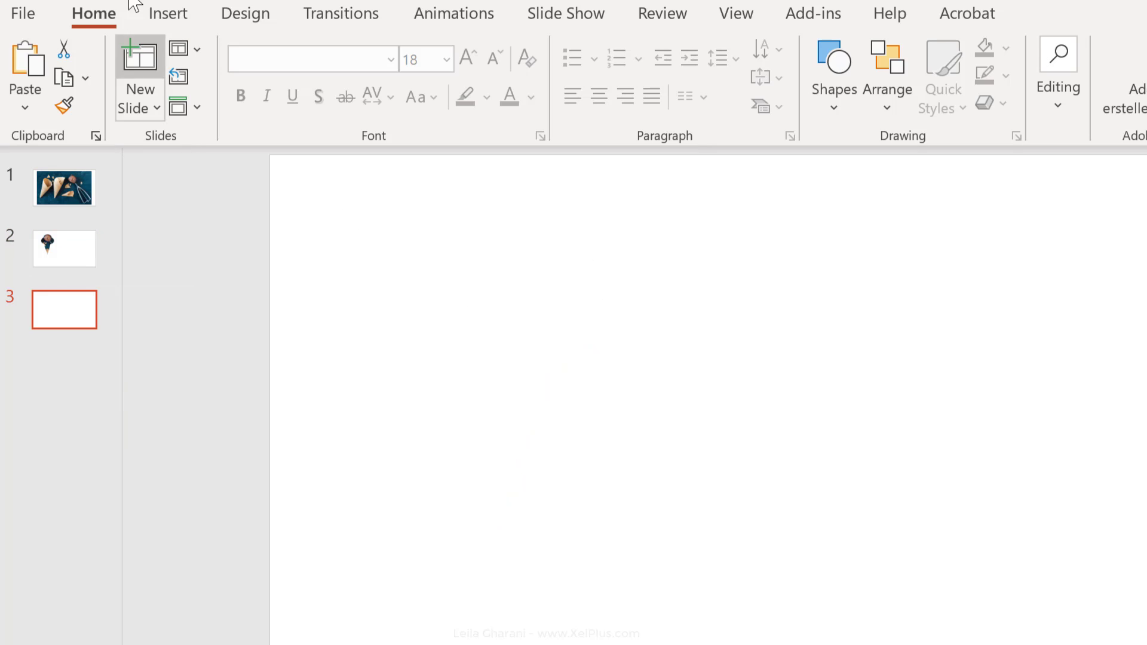
# Step: Draw a text box near the top of slide 3 containing 'ICE CREAM'
pyautogui.click(157, 19)
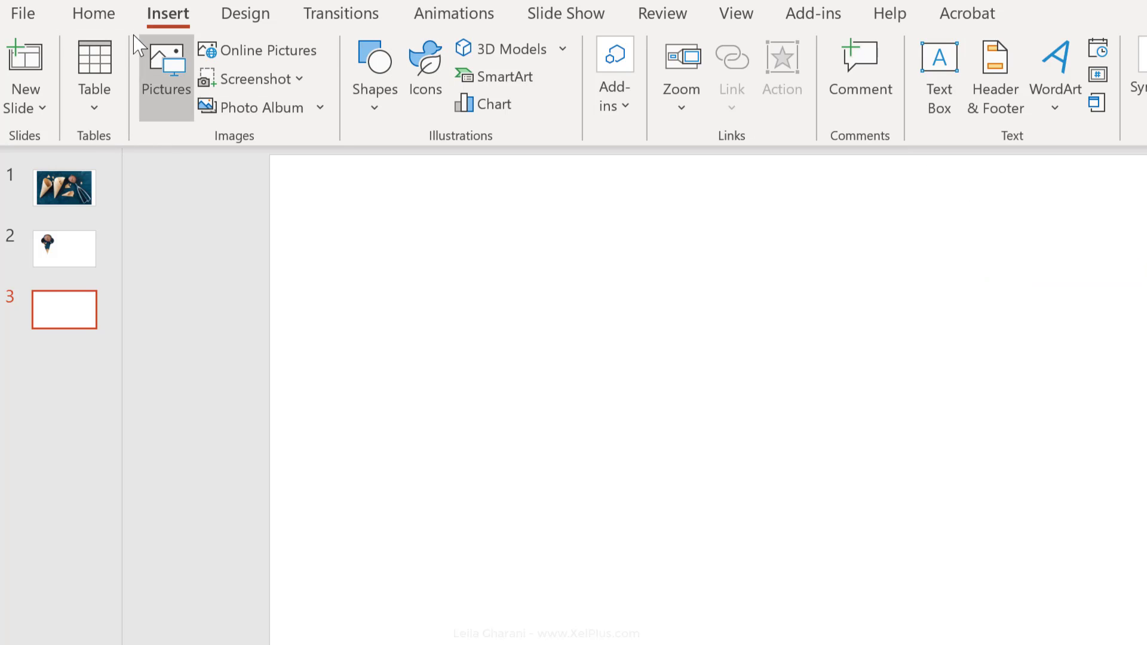
pyautogui.click(86, 13)
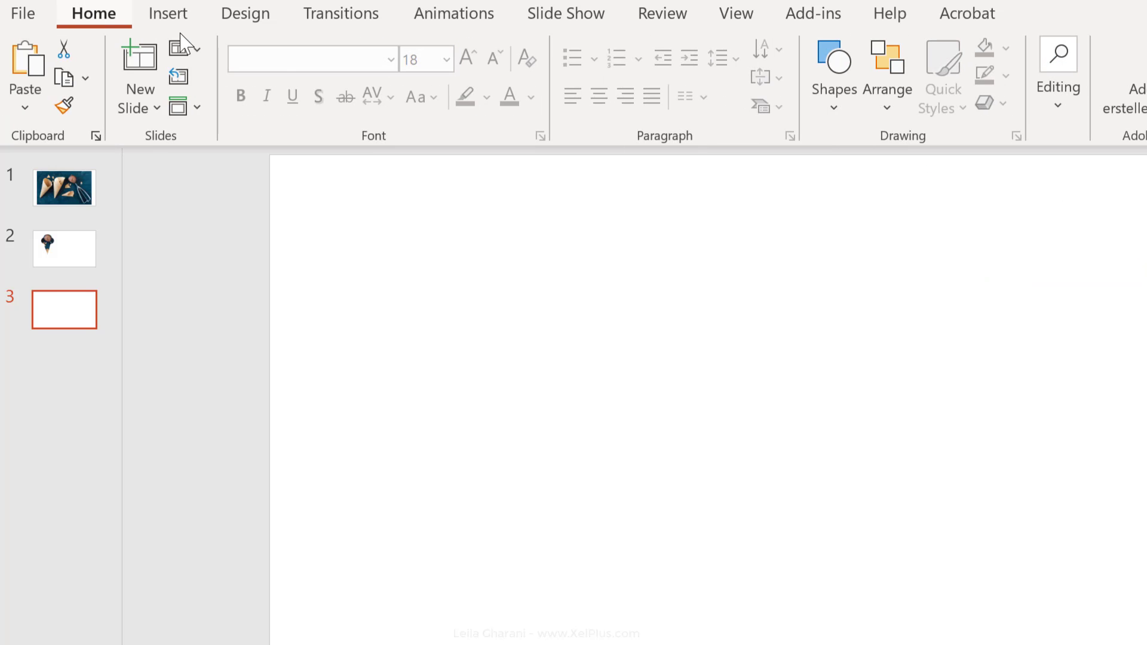
pyautogui.click(830, 107)
pyautogui.click(823, 167)
pyautogui.moveTo(466, 218); pyautogui.dragTo(852, 286)
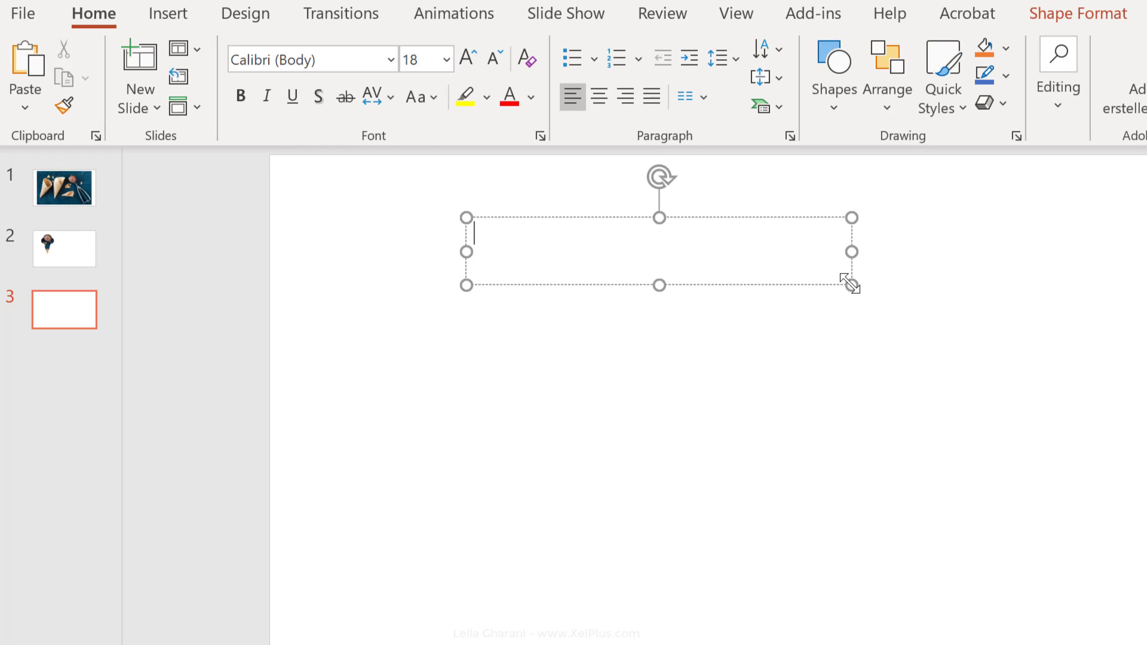
pyautogui.write('ICE CREAM')
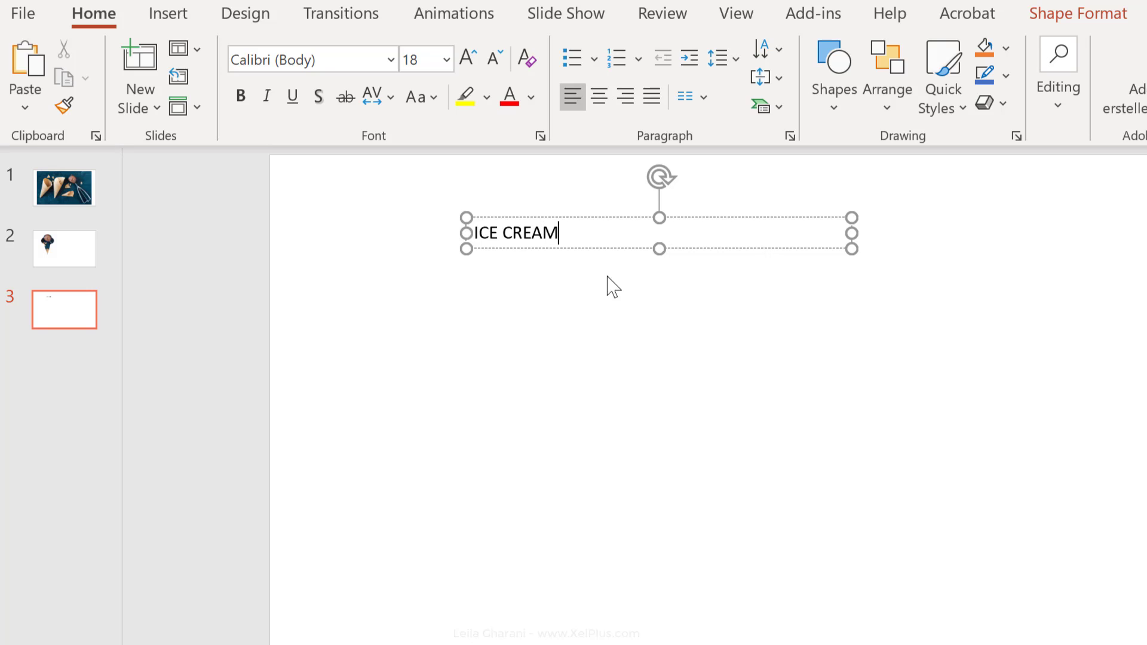
pyautogui.click(576, 287)
pyautogui.click(534, 232)
pyautogui.click(546, 218)
pyautogui.moveTo(545, 218); pyautogui.dragTo(558, 219)
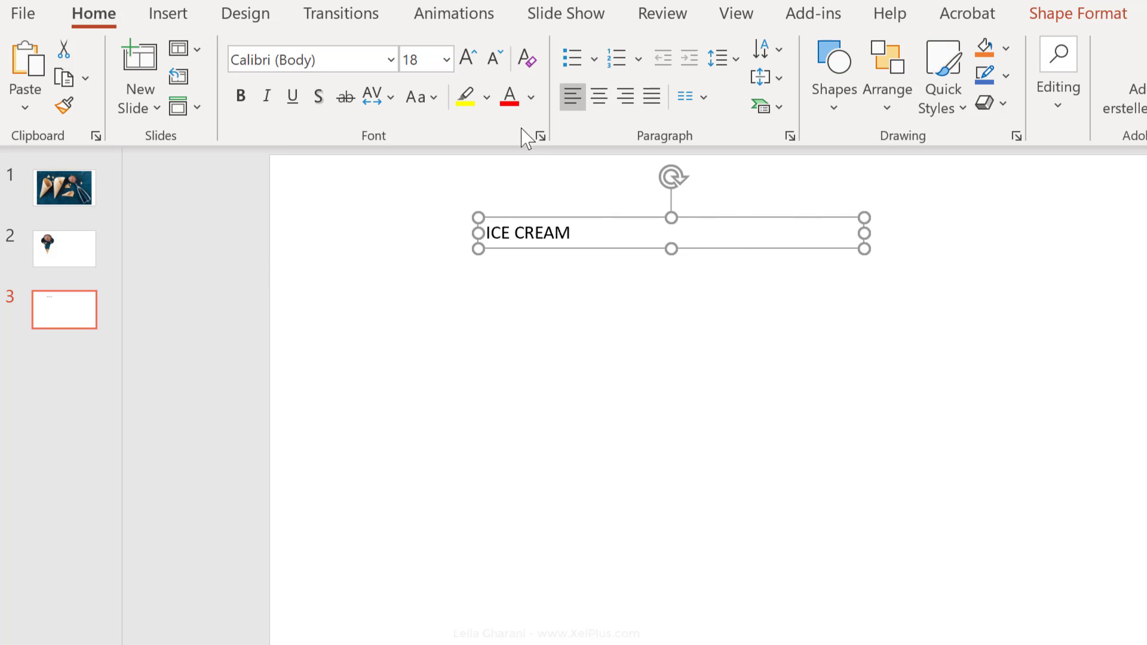
# Step: Set the ICE CREAM text to 90 pt and widen the box to one line
pyautogui.click(391, 59)
pyautogui.press('Tab')
pyautogui.click(402, 60)
pyautogui.press('Delete')
pyautogui.press('Delete')
pyautogui.write('90')
pyautogui.press('Return')
pyautogui.moveTo(864, 338); pyautogui.dragTo(1070, 328)
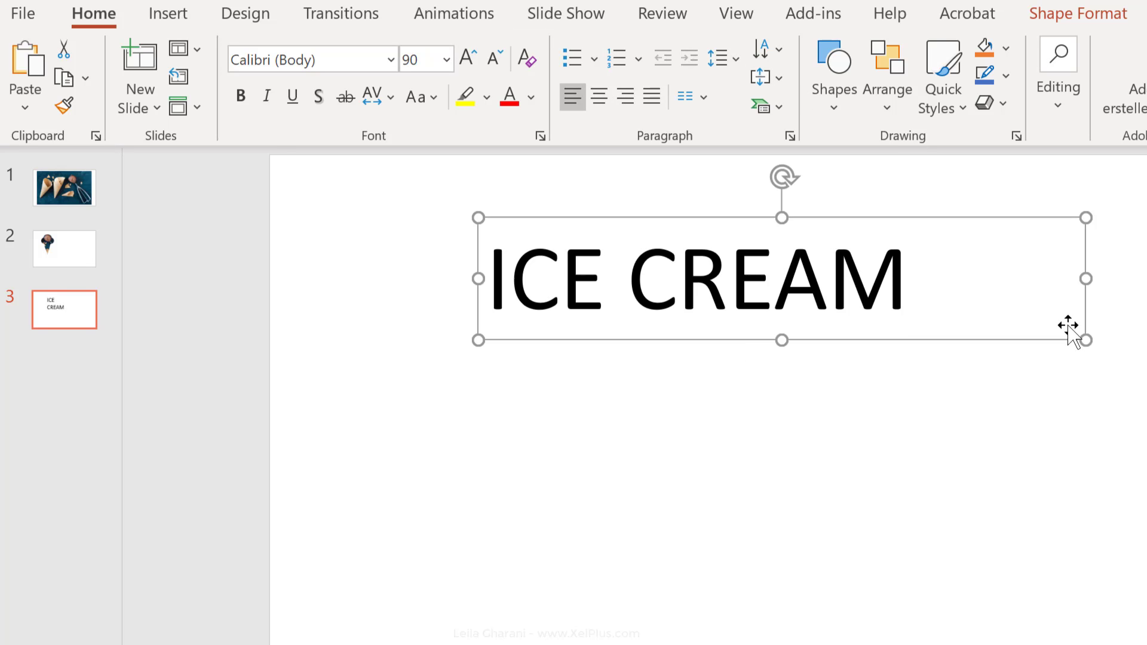
# Step: Set ICE CREAM in Rockwell Extra Bold, widen its box to one line, and shift it slightly left
pyautogui.click(390, 59)
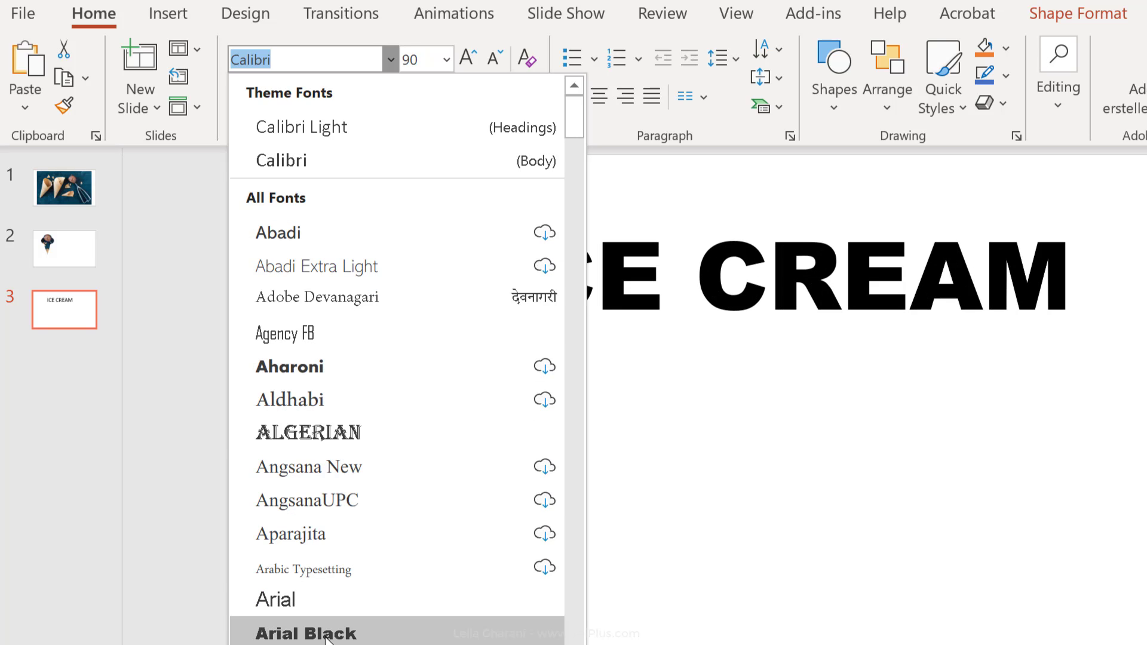
pyautogui.scroll(-20, 327, 640)
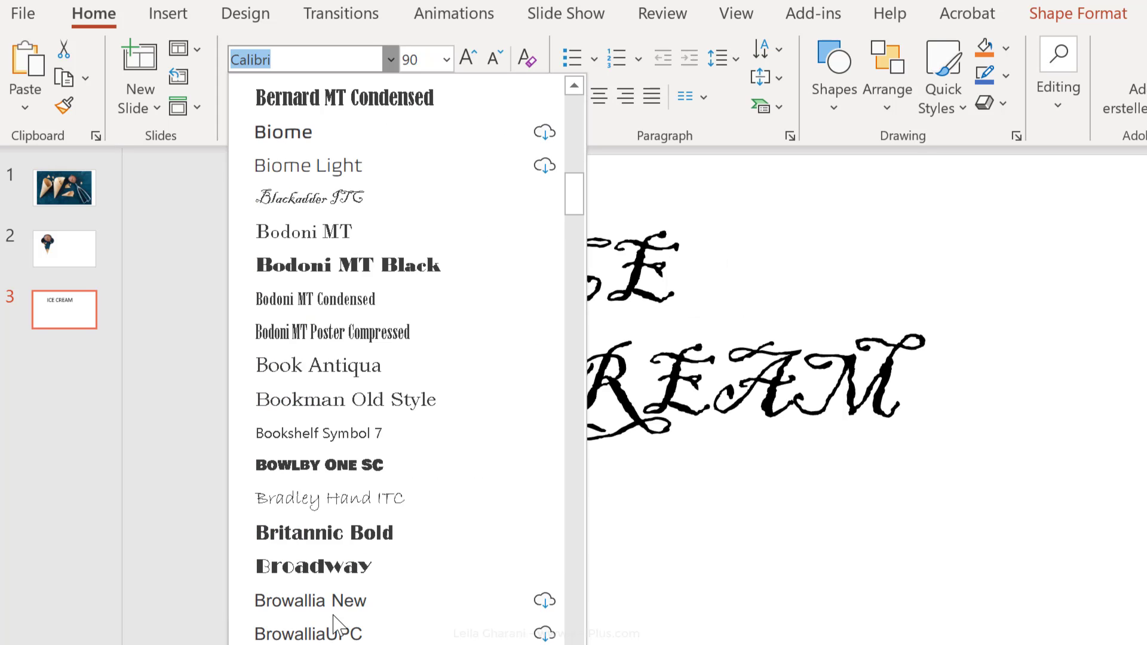
pyautogui.scroll(-9, 382, 566)
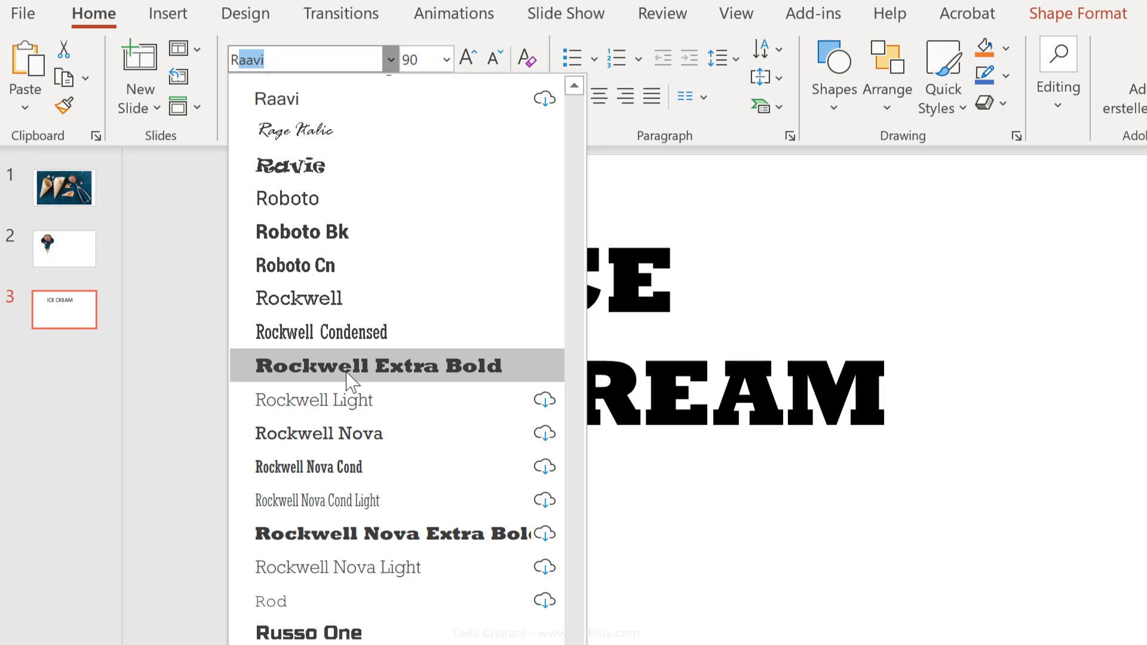
pyautogui.click(348, 366)
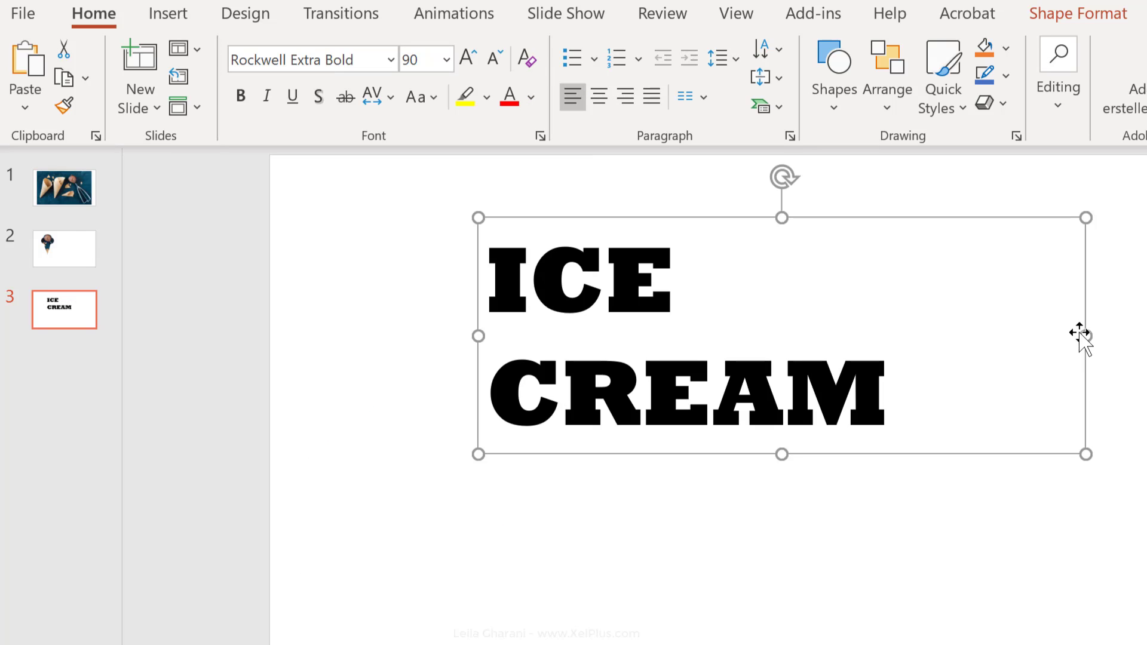
pyautogui.moveTo(1087, 332); pyautogui.dragTo(1144, 333)
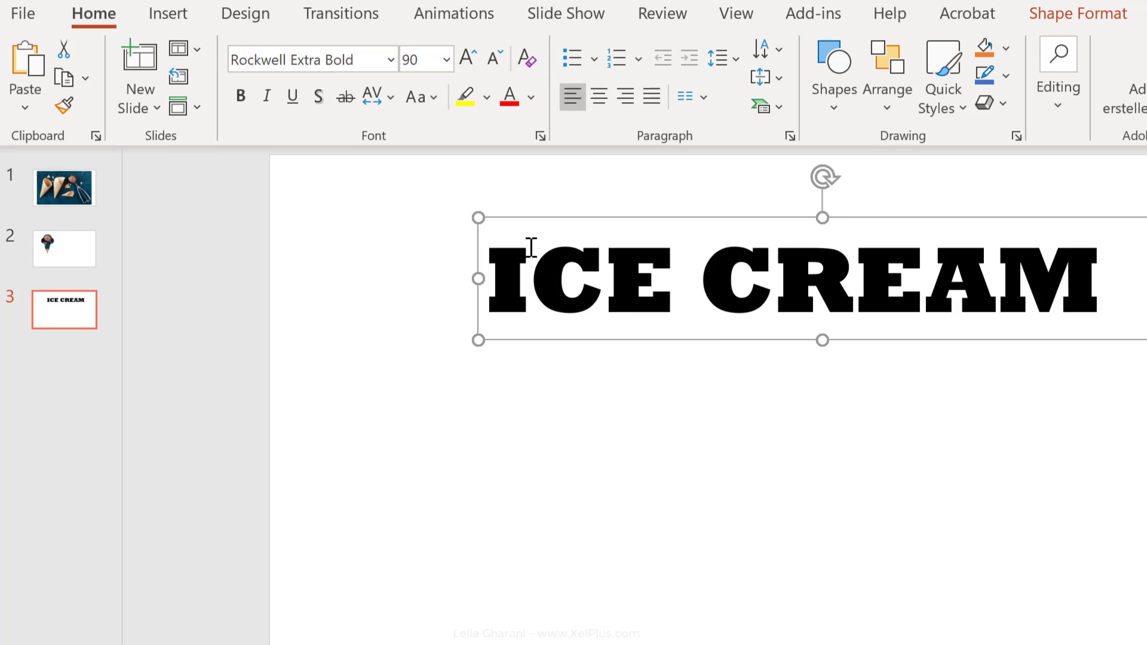
pyautogui.moveTo(542, 217); pyautogui.dragTo(523, 214)
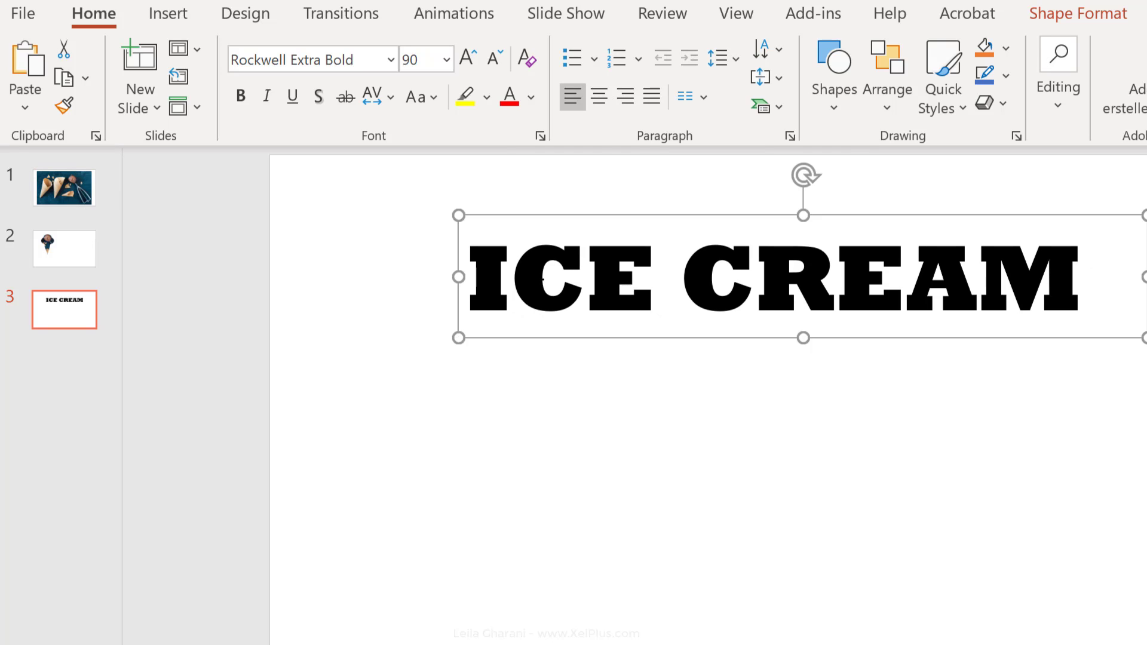
# Step: Paste the slide 1 cone photo onto slide 3 behind the lettering, shrink it, and move it up-left
pyautogui.click(74, 194)
pyautogui.click(683, 359)
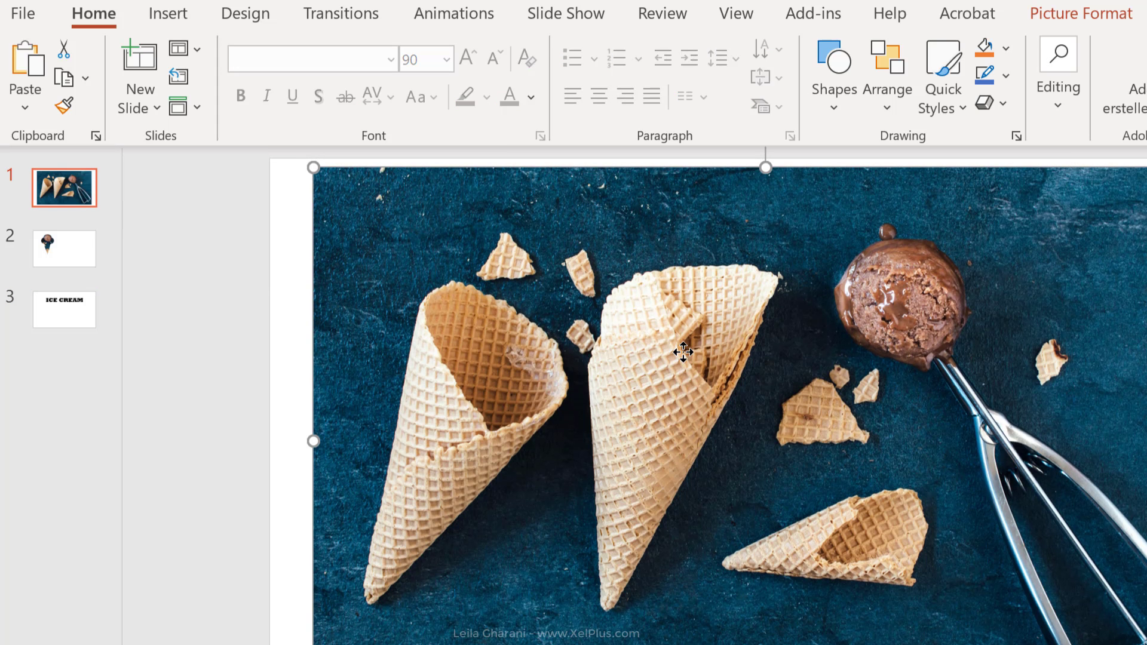
pyautogui.click(88, 299)
pyautogui.hotkey('ctrl', 'v')
pyautogui.rightClick(420, 257)
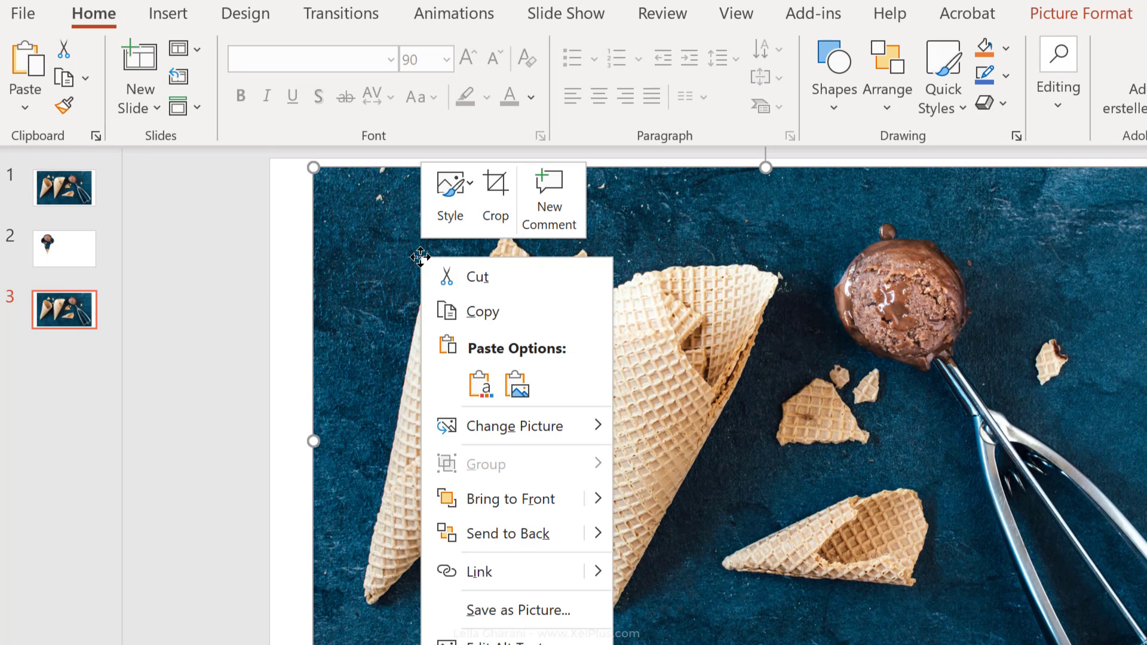
pyautogui.click(548, 540)
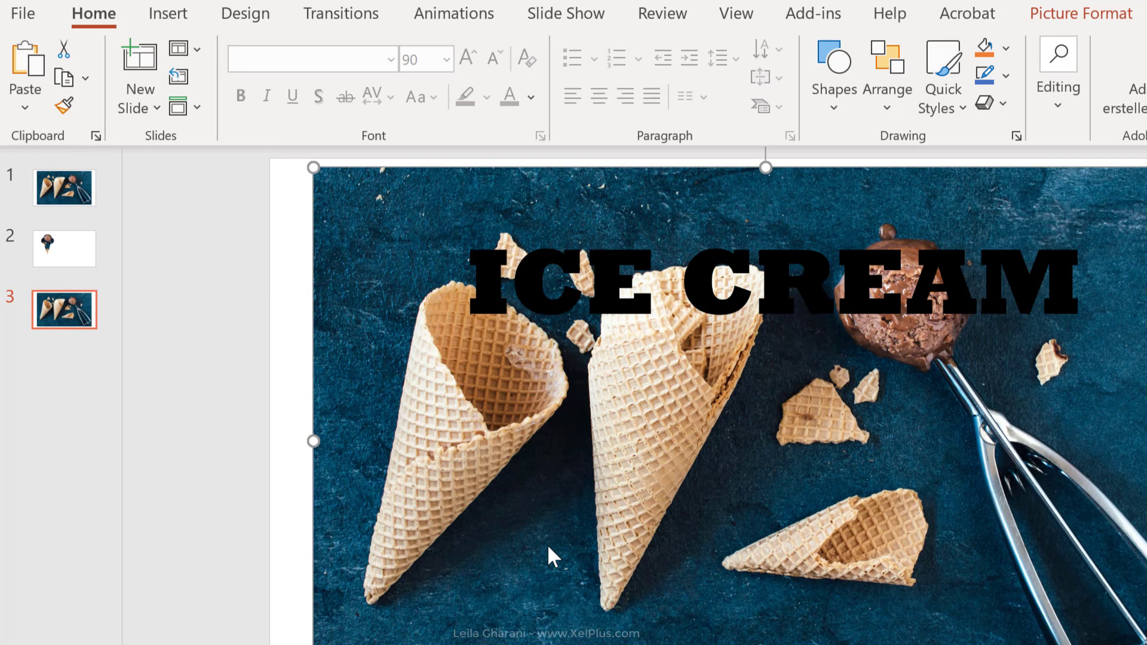
pyautogui.moveTo(313, 167); pyautogui.dragTo(394, 242)
pyautogui.moveTo(823, 461); pyautogui.dragTo(778, 440)
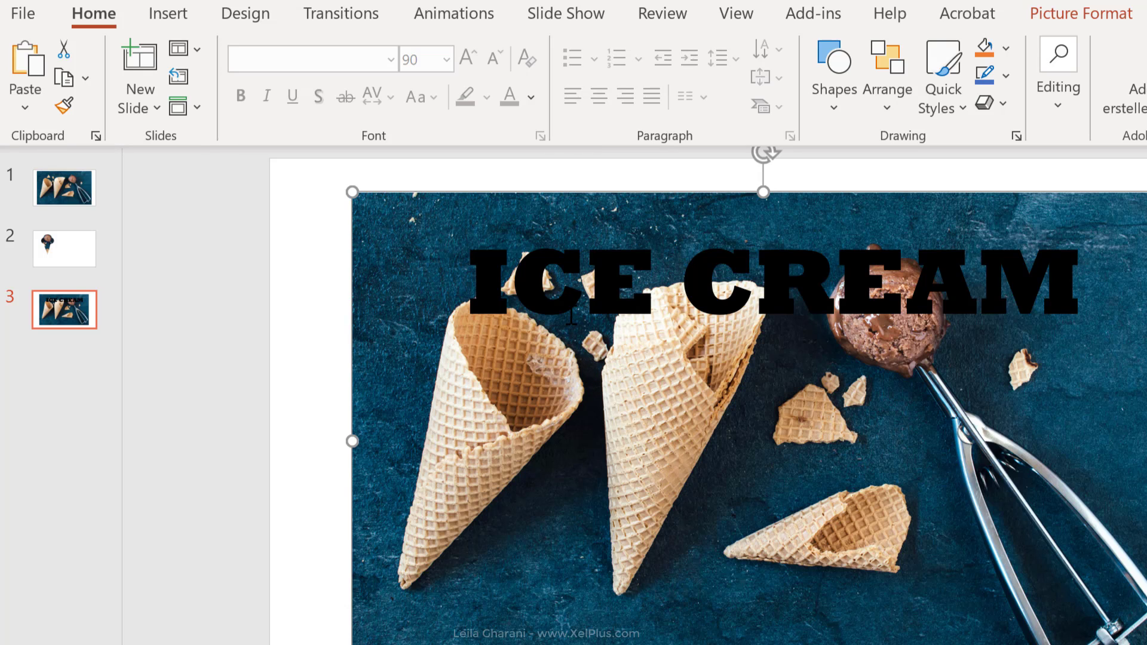
# Step: Duplicate slide 3, then duplicate slide 4, creating slides 4 and 5
pyautogui.rightClick(46, 307)
pyautogui.click(114, 511)
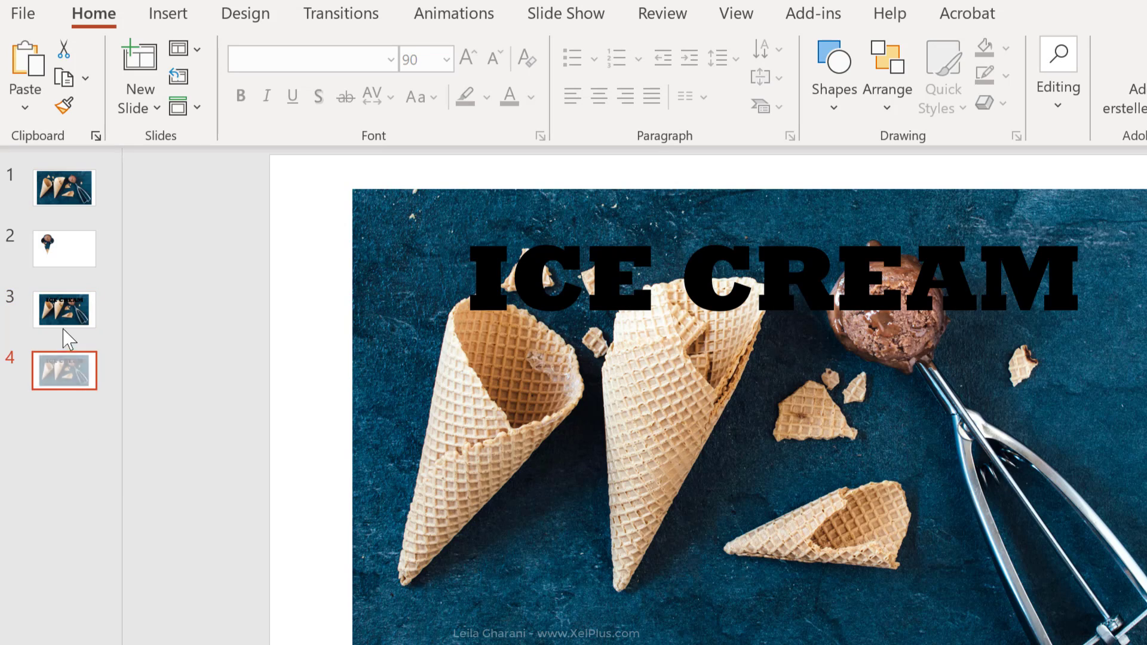
pyautogui.rightClick(41, 379)
pyautogui.click(153, 588)
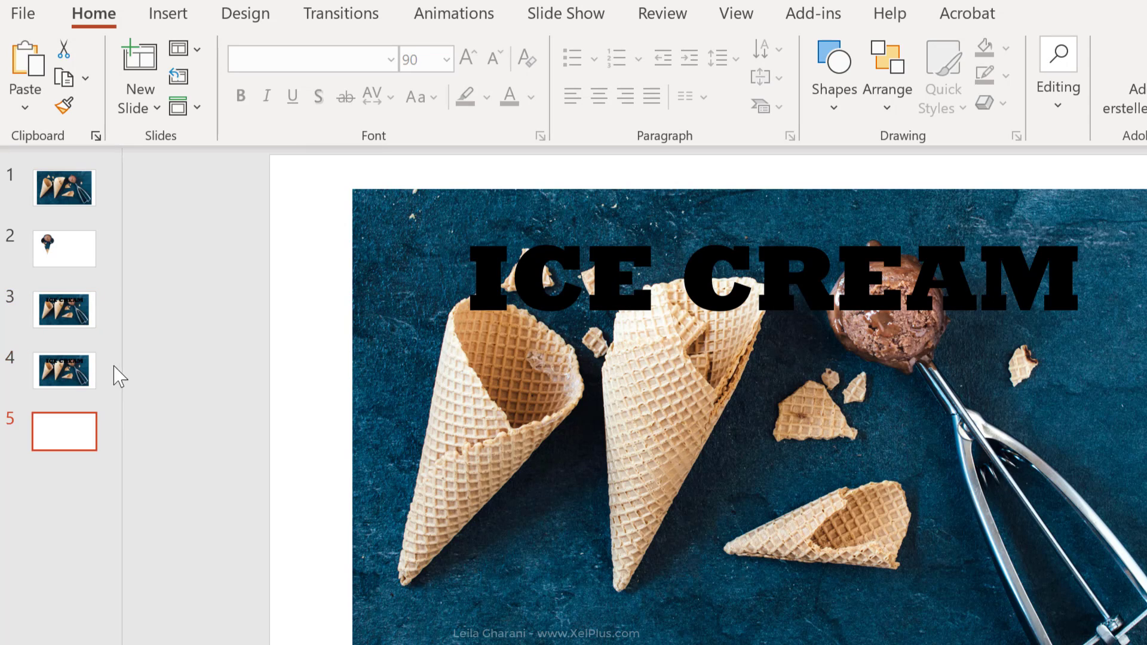
# Step: Return to slide 3 and select the ICE CREAM text box and the cone photo
pyautogui.click(79, 322)
pyautogui.click(569, 312)
pyautogui.click(511, 401)
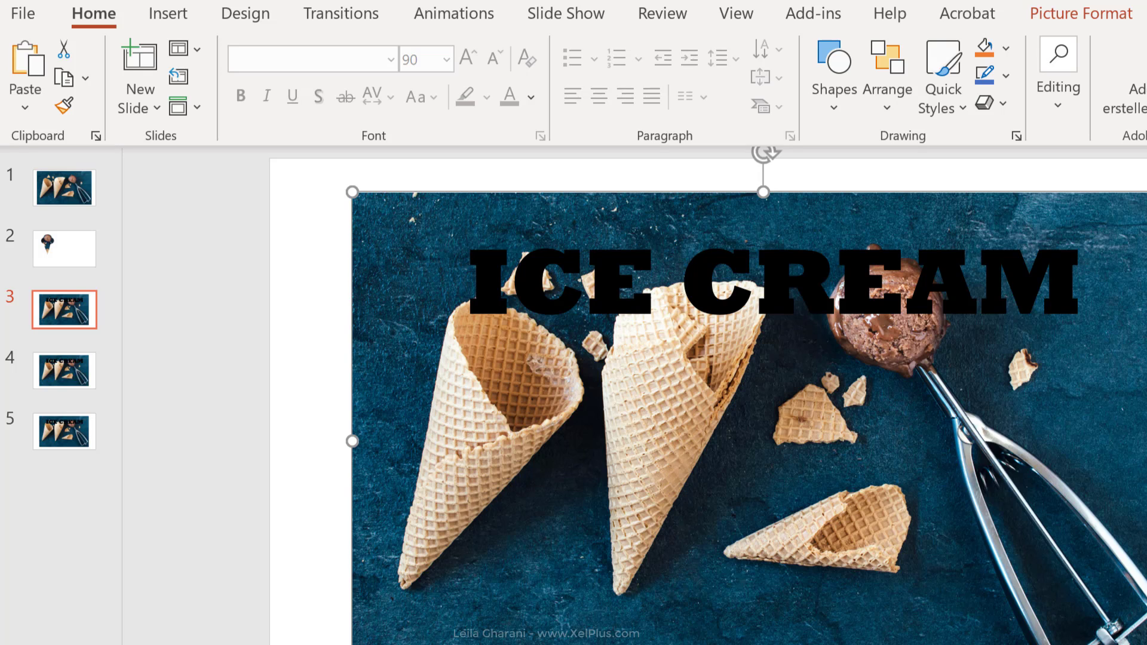
# Step: Intersect the ICE CREAM text with the cone photo via Merge Shapes, then move the result up-left
pyautogui.click(525, 282)
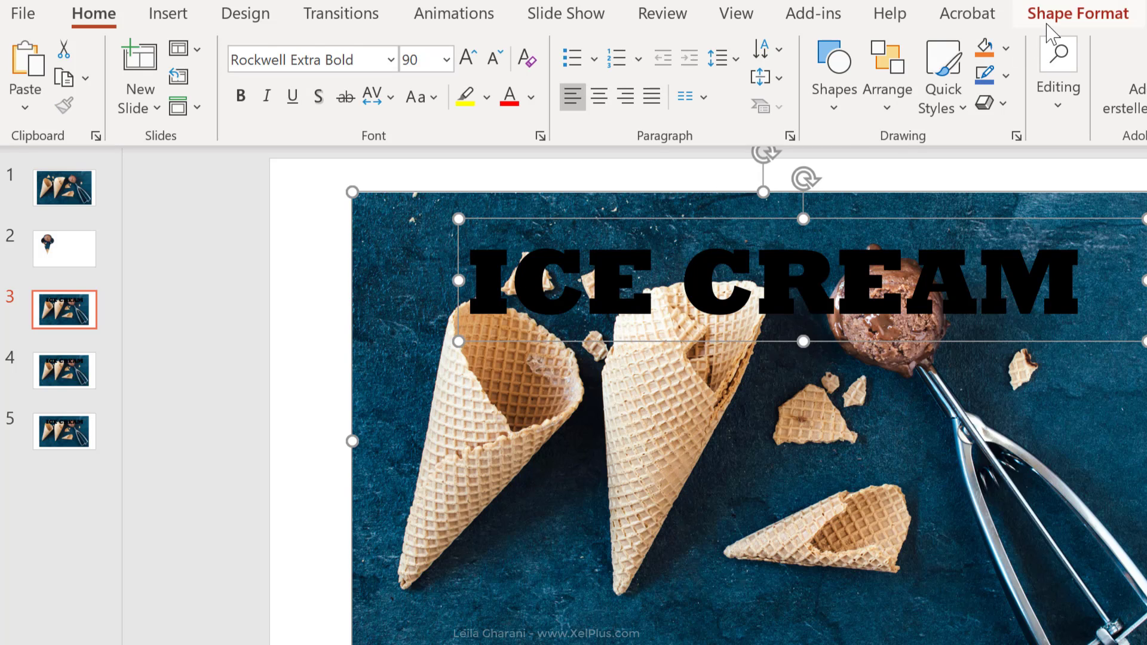
pyautogui.click(1048, 26)
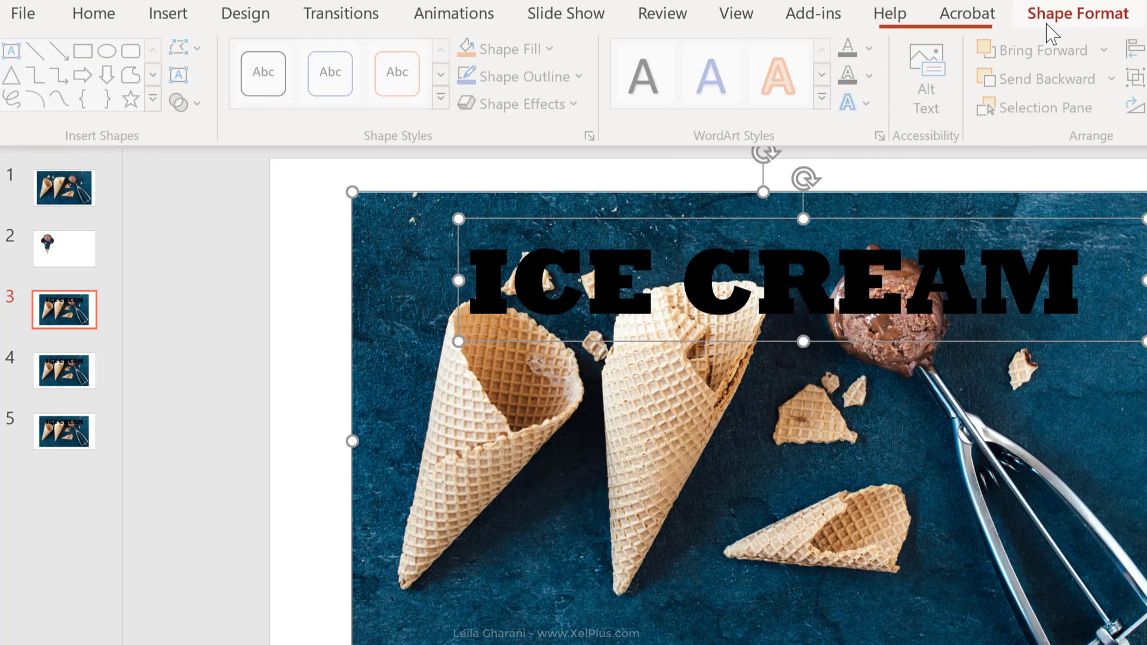
pyautogui.click(203, 104)
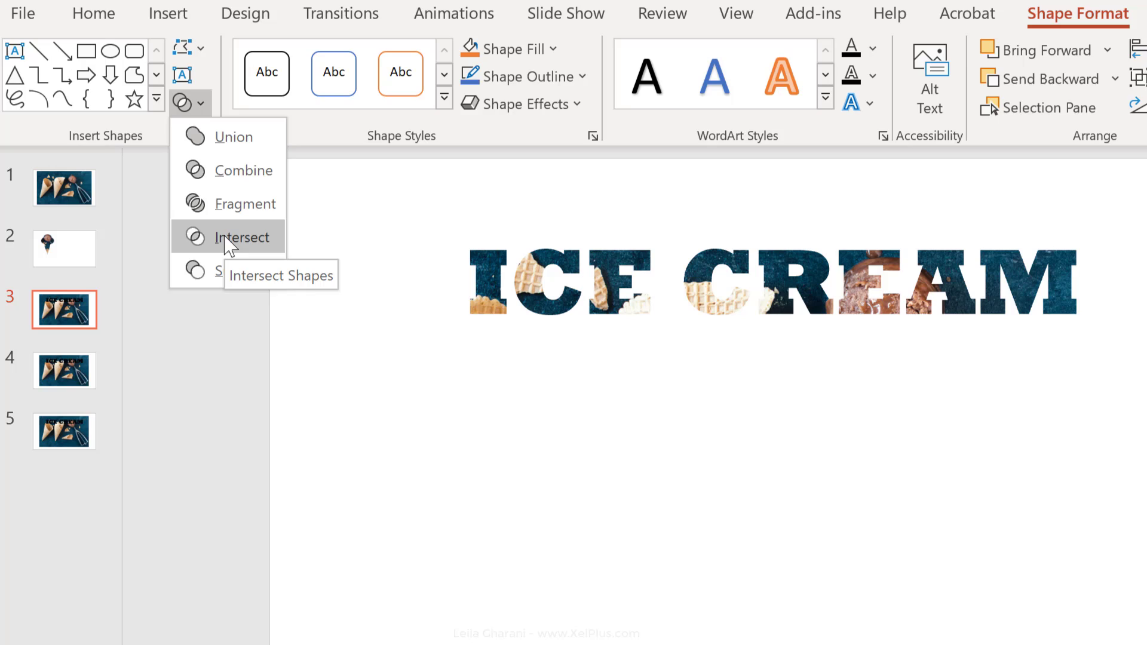
pyautogui.click(225, 237)
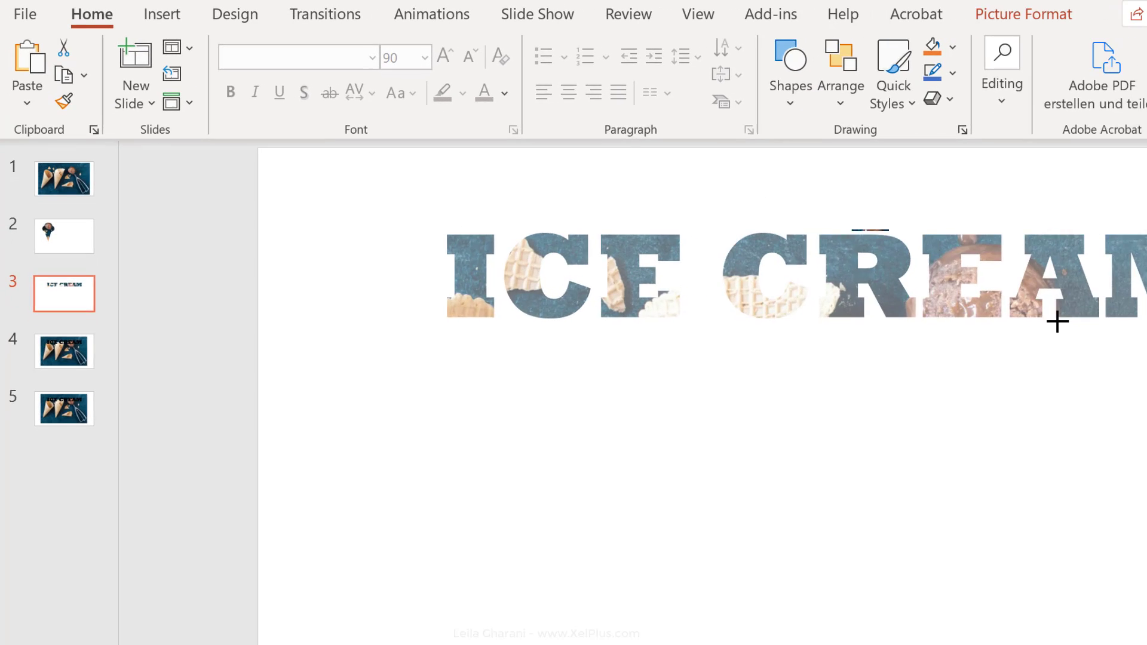
pyautogui.moveTo(1018, 294); pyautogui.dragTo(860, 239)
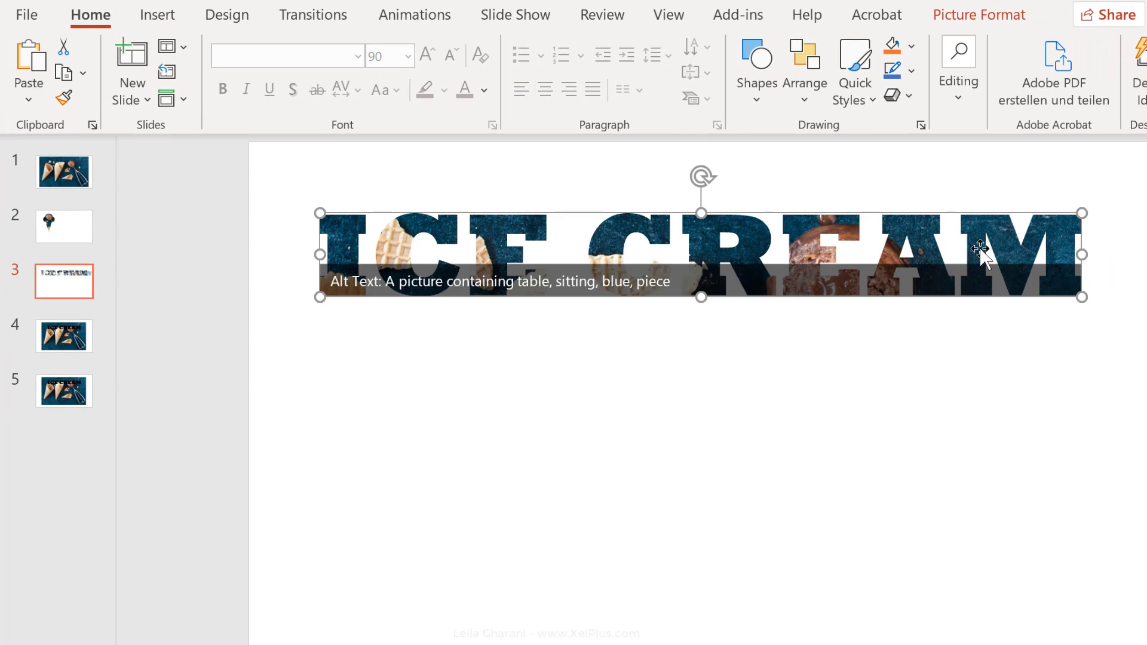
# Step: Crop-reposition the photo inside the letters so more waffle cone shows through
pyautogui.click(997, 18)
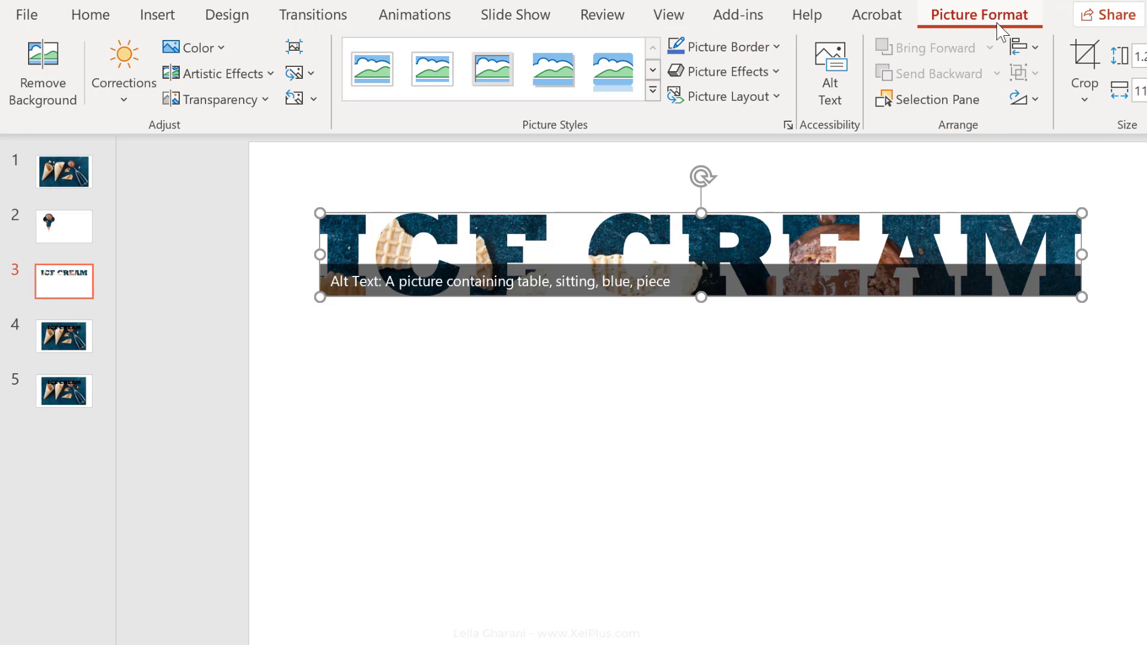
pyautogui.click(1082, 66)
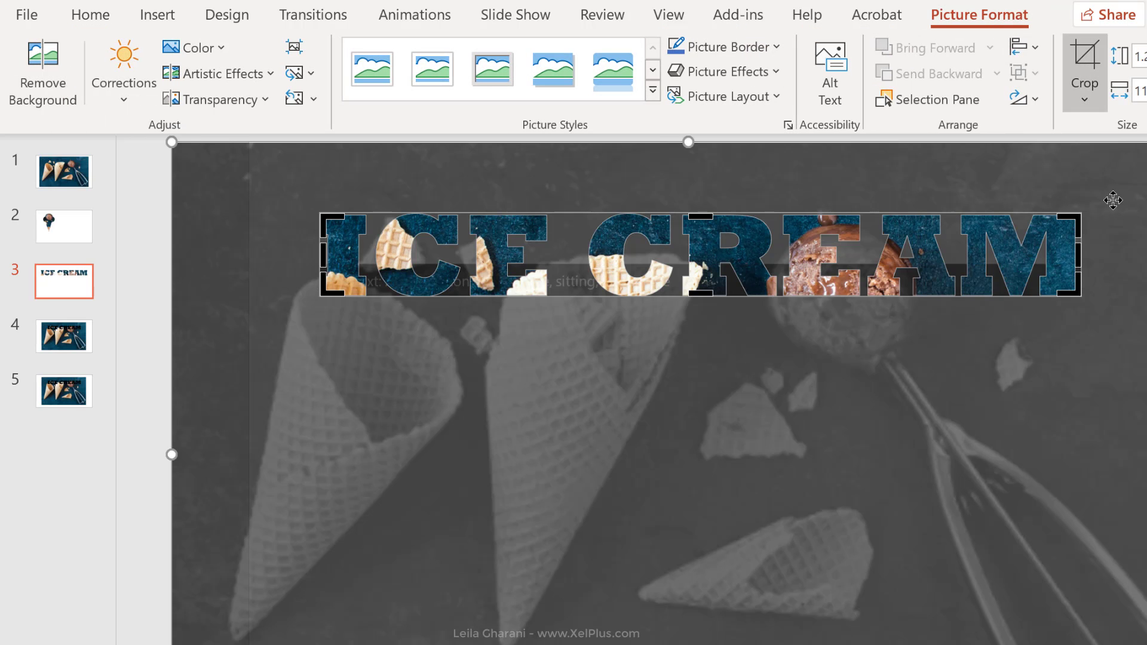
pyautogui.moveTo(1112, 186); pyautogui.dragTo(1118, 202)
pyautogui.click(1097, 80)
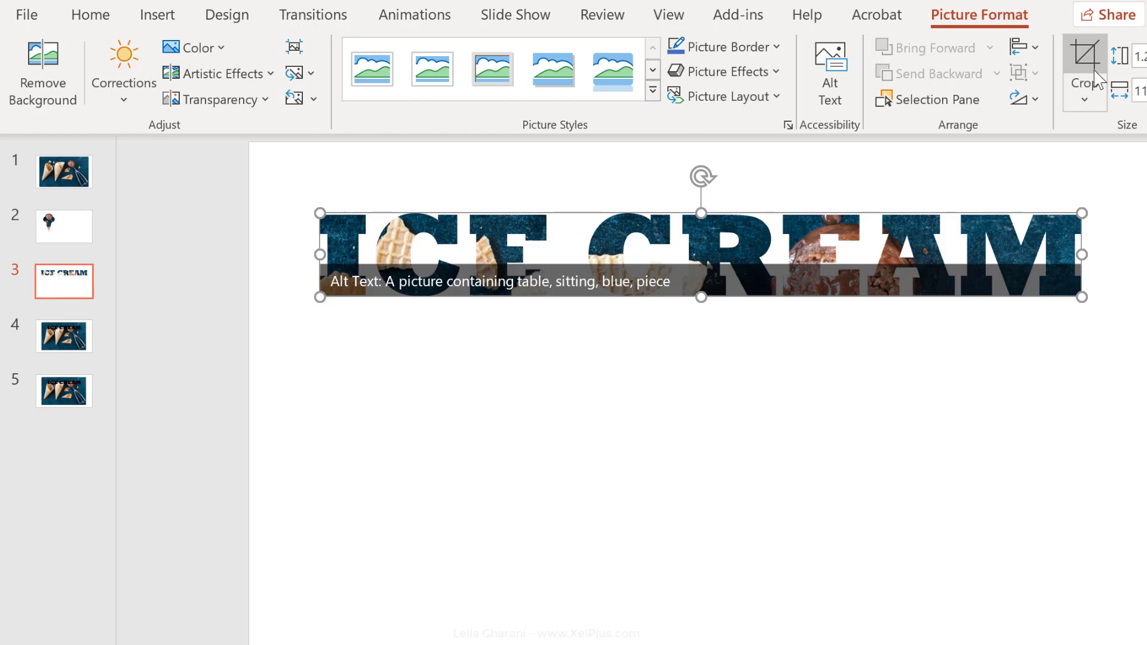
# Step: Move the photo-filled lettering up on the slide and dismiss its context menu
pyautogui.moveTo(743, 247); pyautogui.dragTo(760, 228)
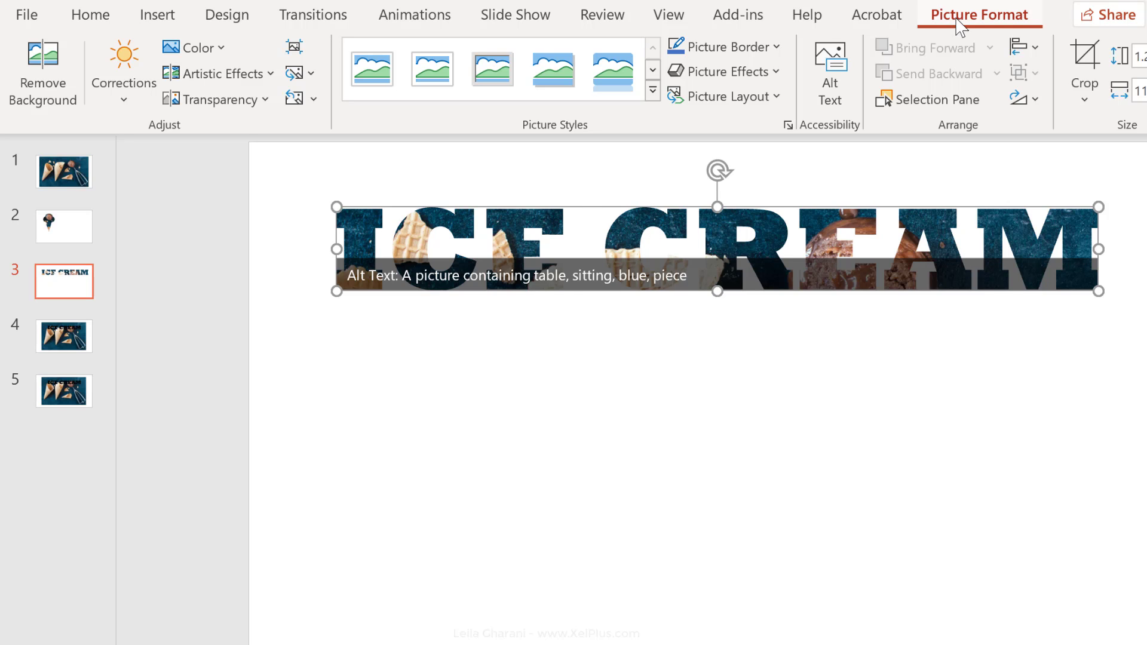
pyautogui.rightClick(763, 219)
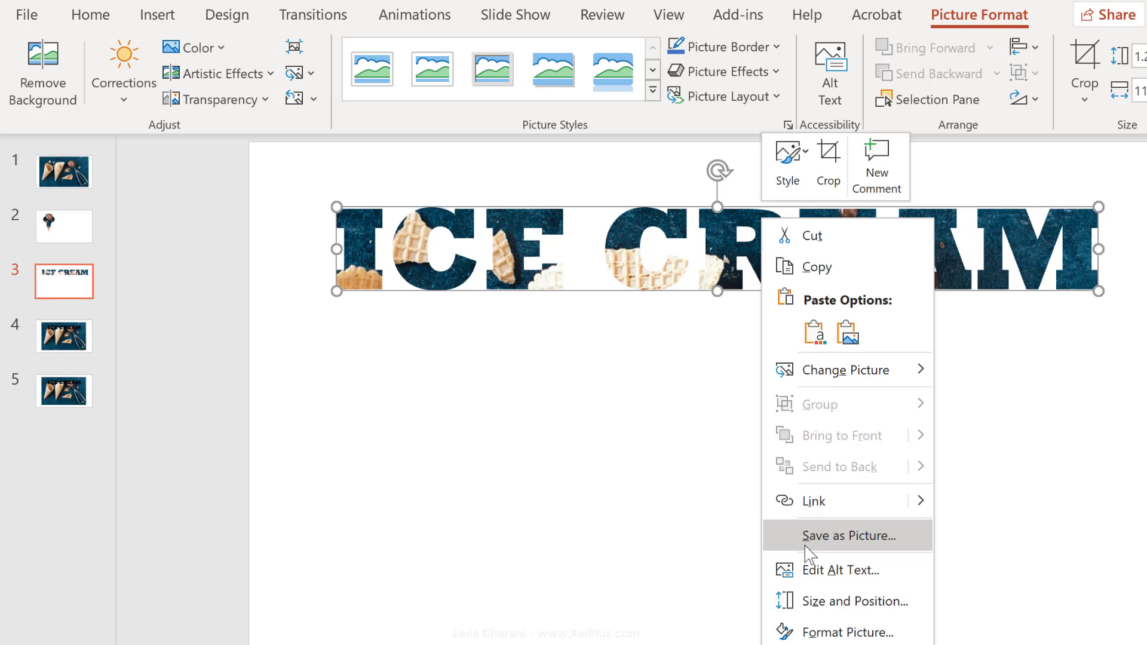
pyautogui.press('Escape')
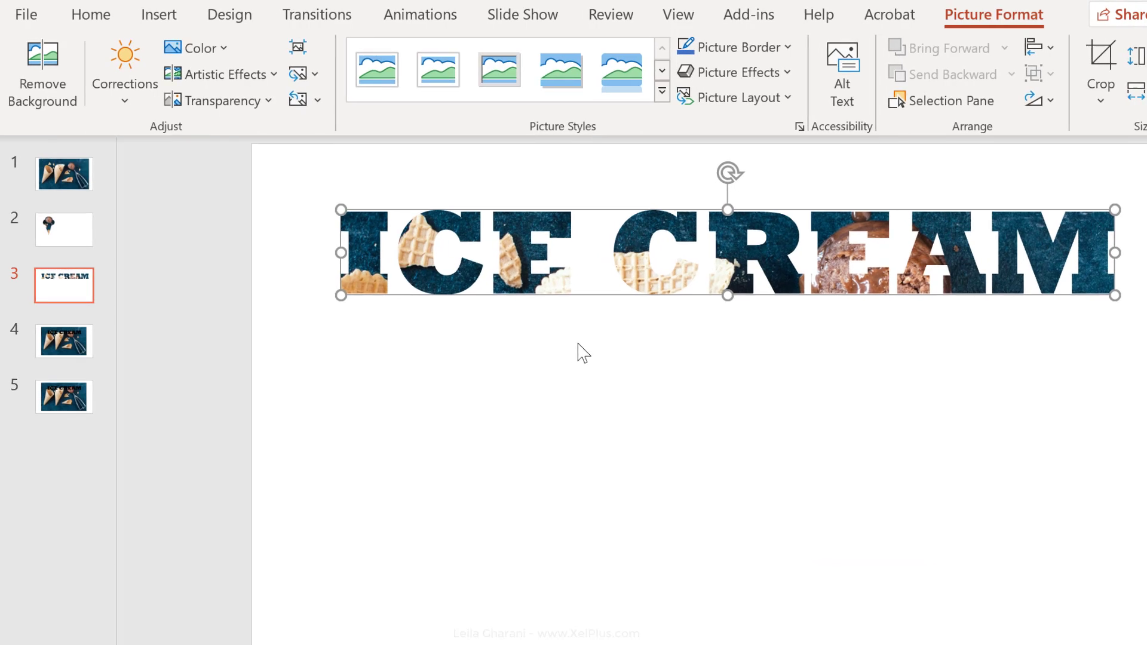
# Step: On slide 4, subtract the ICE CREAM title from the cone photo and drag the cut-out picture into place
pyautogui.press('Escape')
pyautogui.click(36, 380)
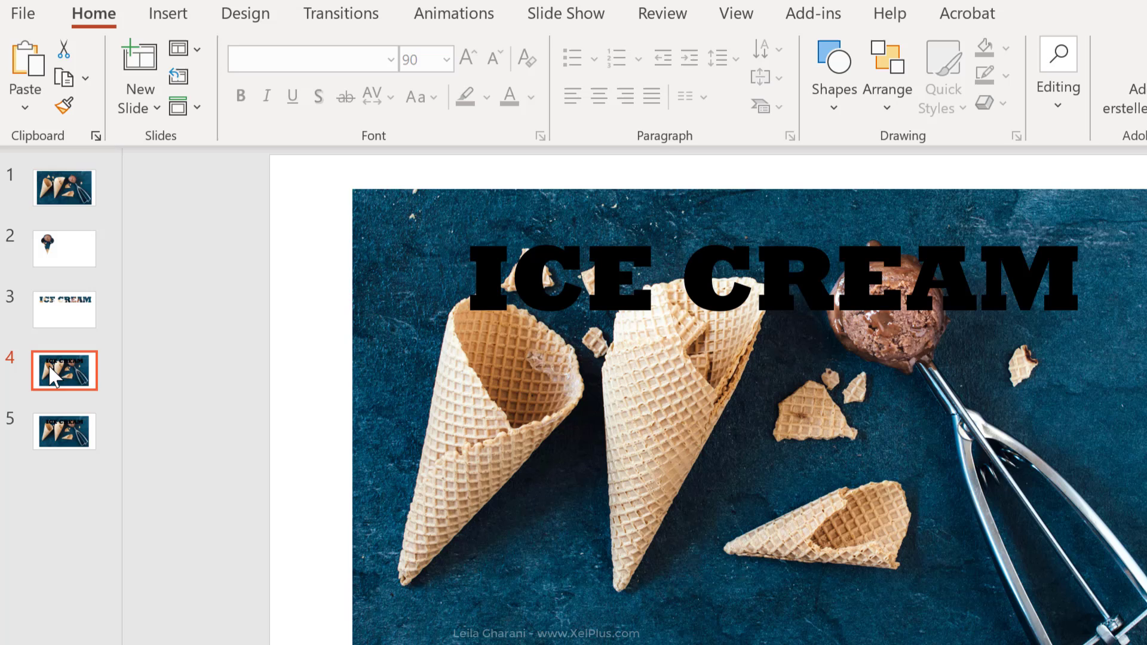
pyautogui.click(503, 381)
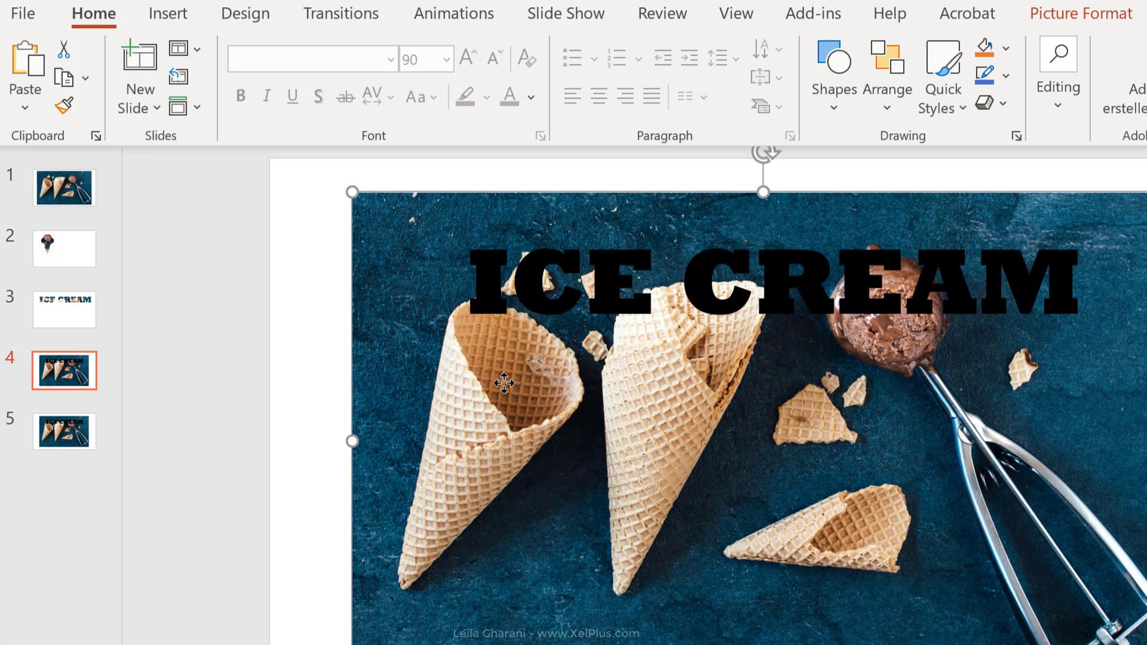
pyautogui.keyDown('shift'); pyautogui.click(534, 294); pyautogui.keyUp('shift')
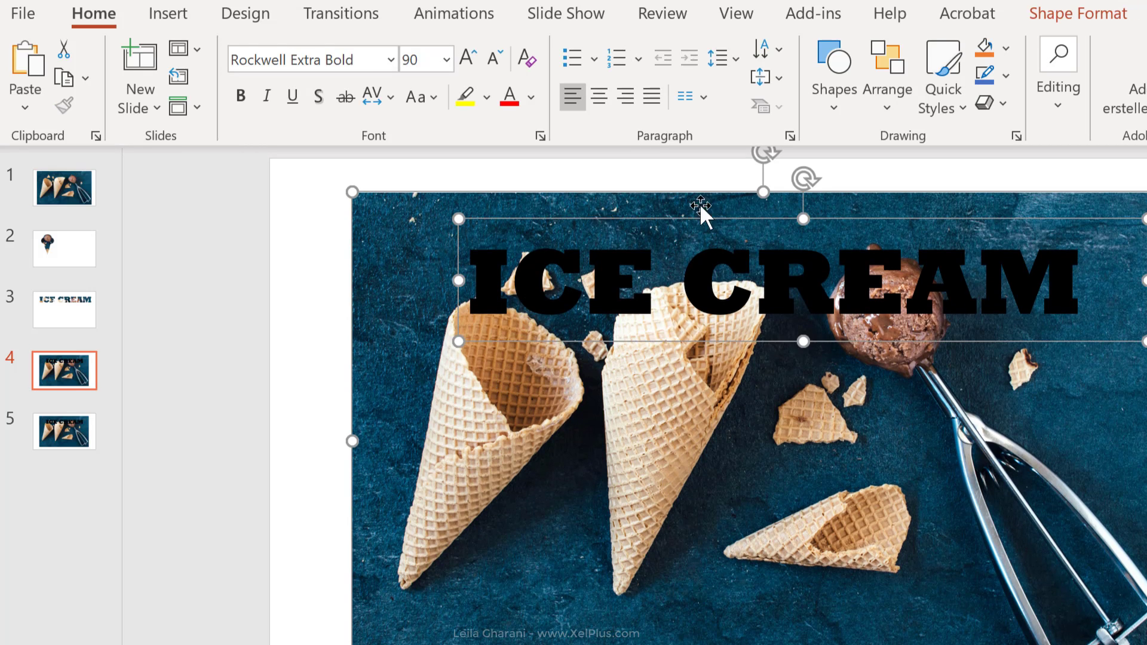
pyautogui.click(1055, 18)
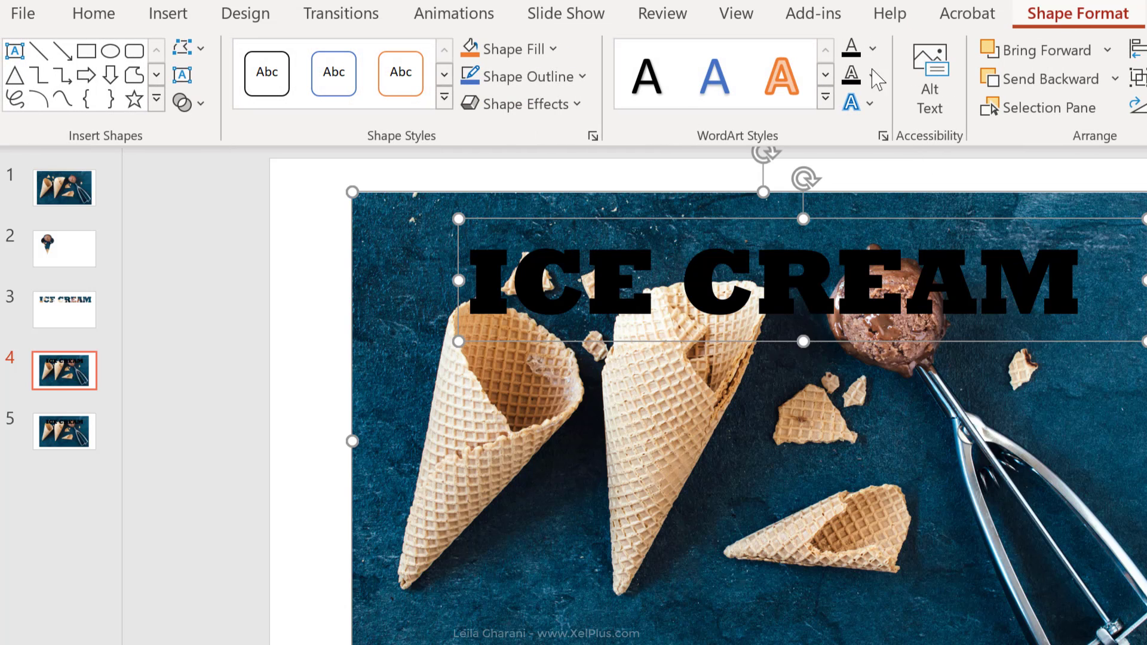
pyautogui.click(204, 109)
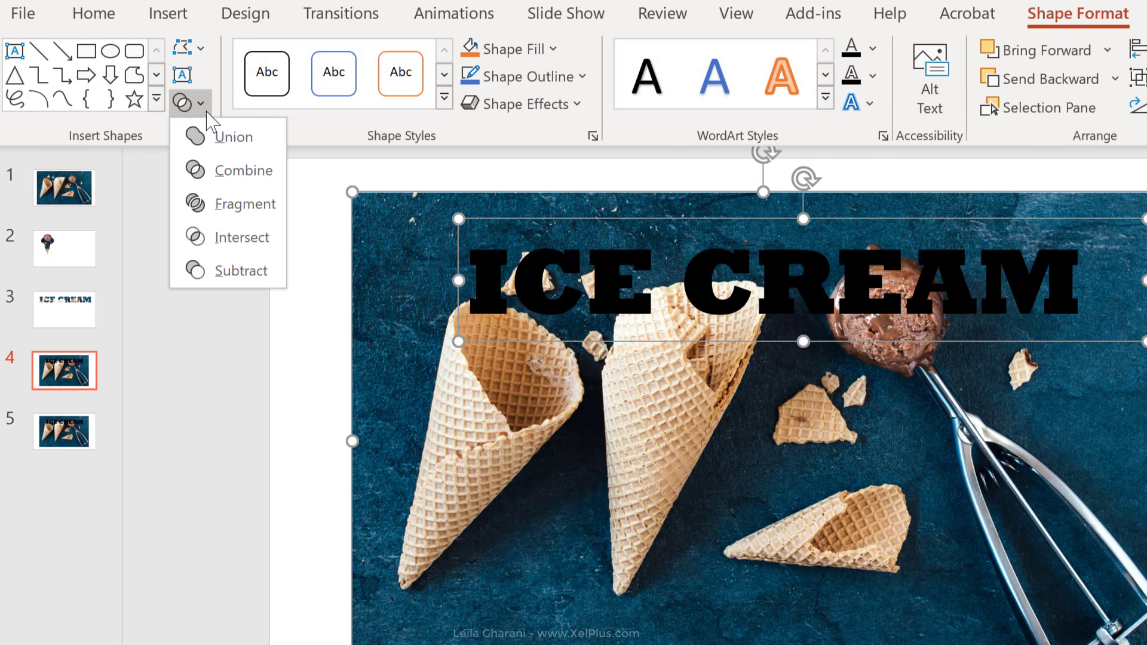
pyautogui.click(242, 272)
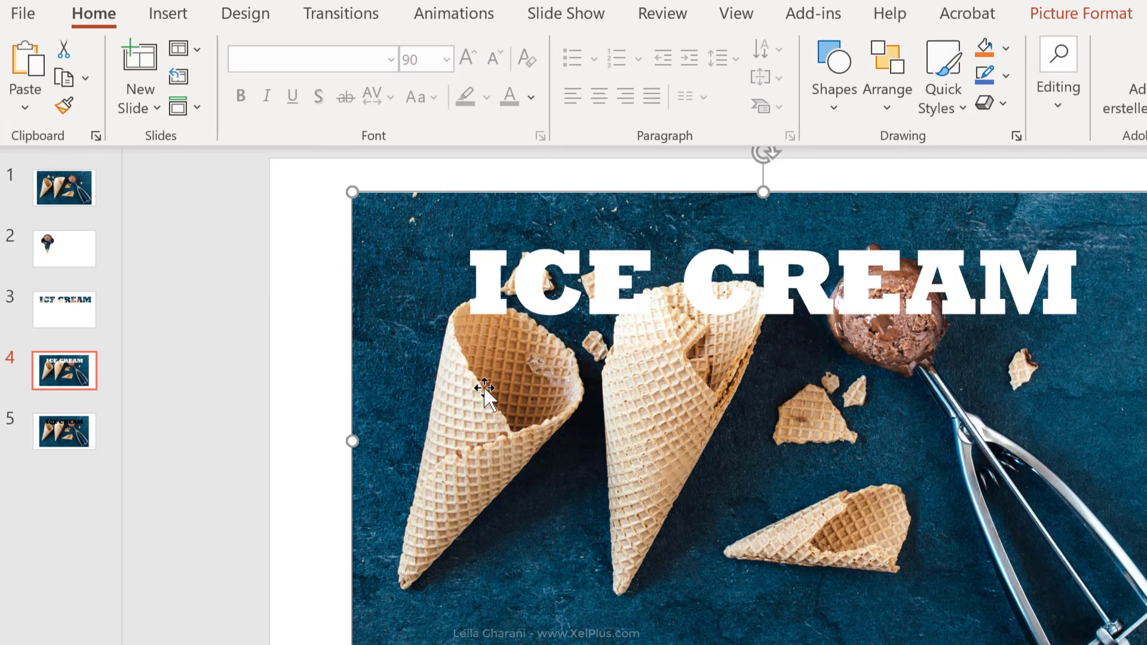
pyautogui.moveTo(486, 388); pyautogui.dragTo(452, 435)
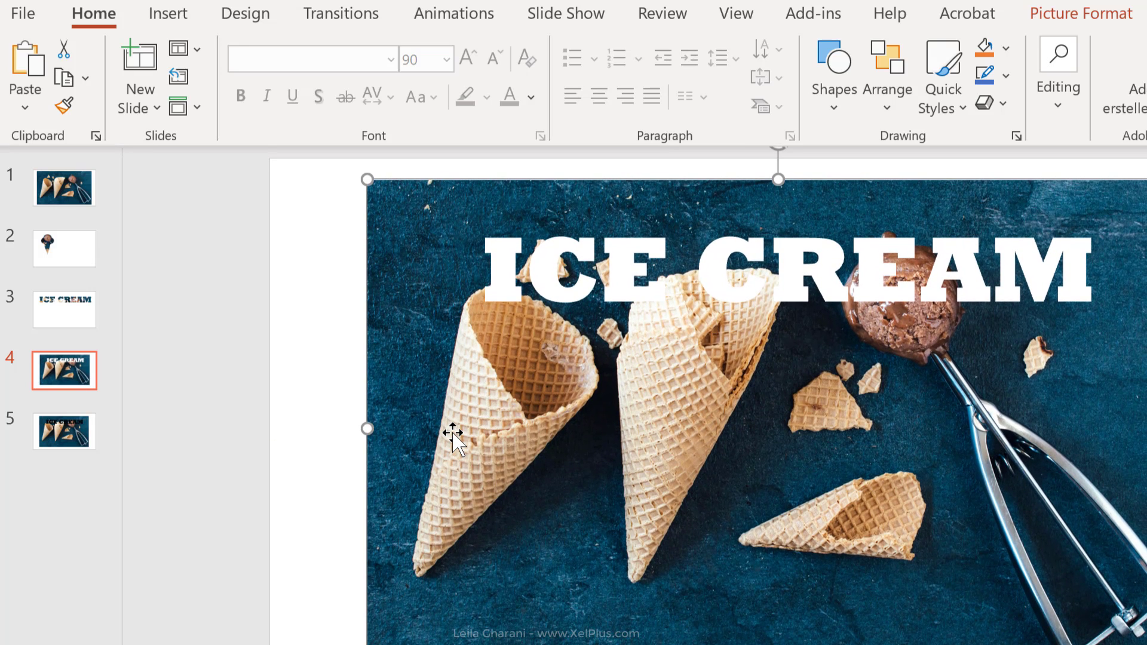
# Step: On slide 5, fragment the cone photo and ICE CREAM title with Merge Shapes > Fragment
pyautogui.click(89, 443)
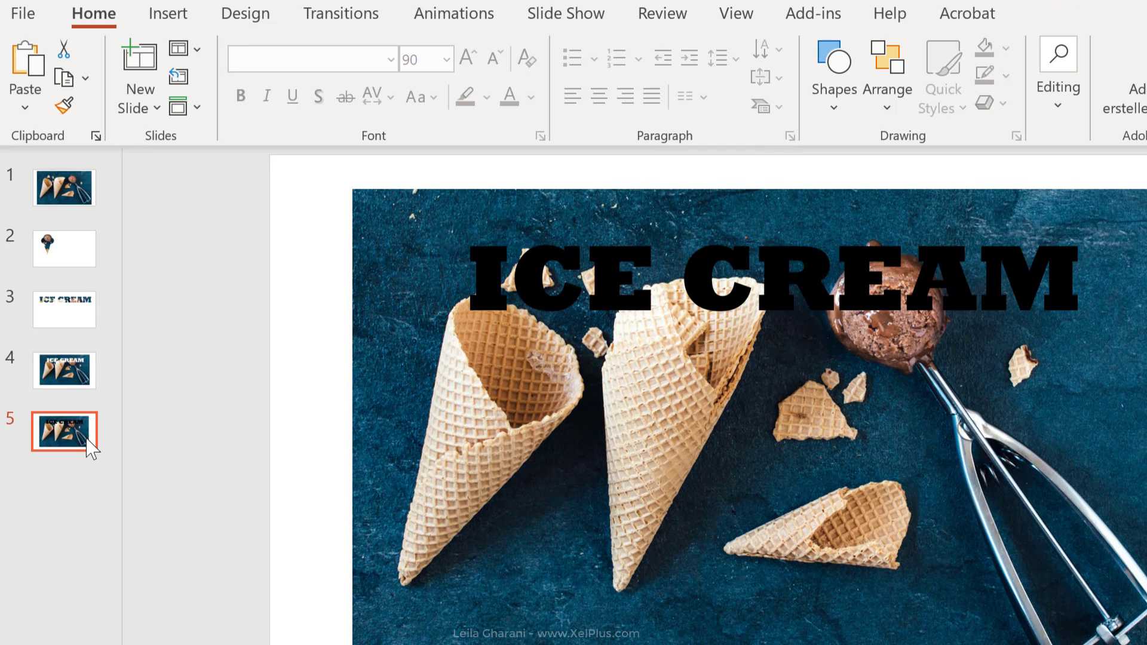
pyautogui.click(498, 373)
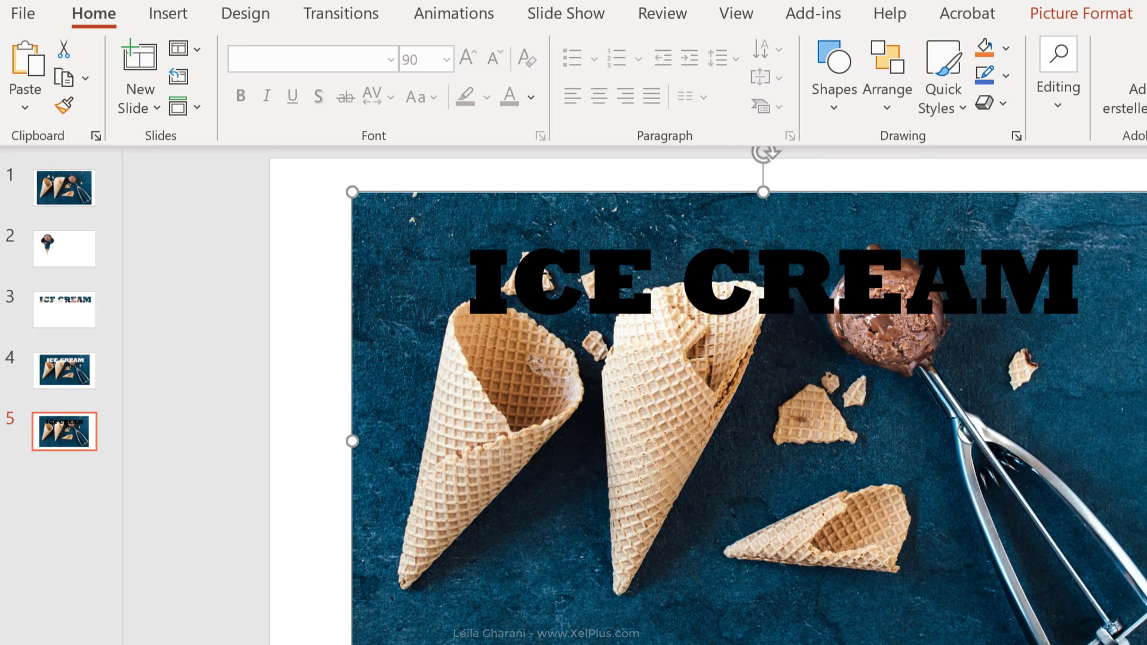
pyautogui.click(533, 276)
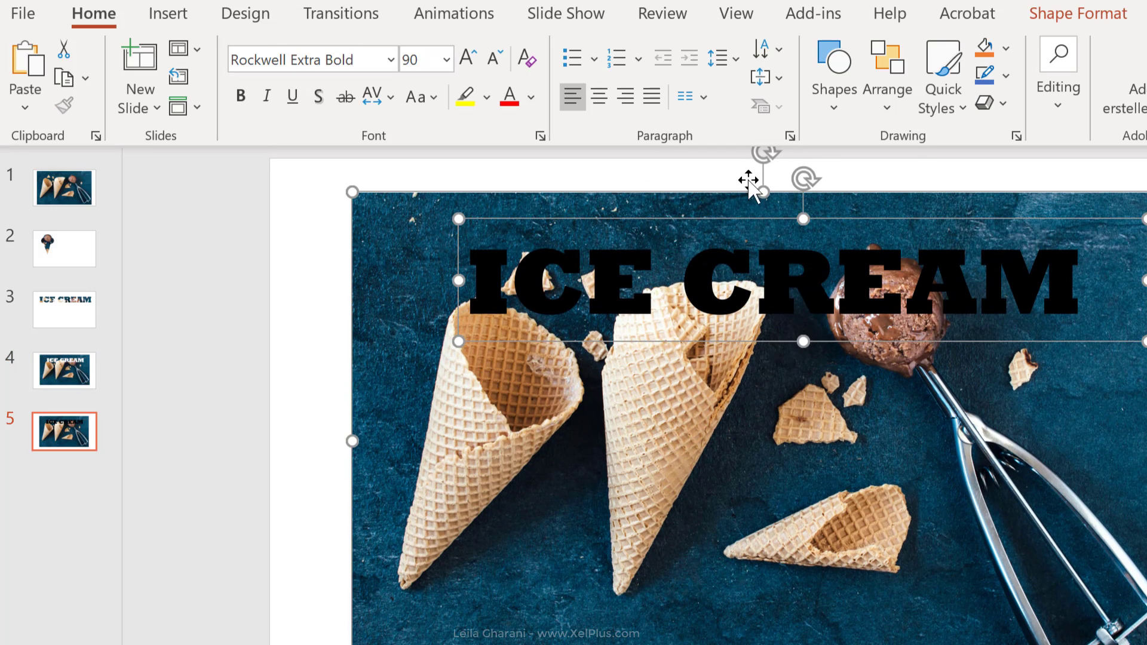
pyautogui.click(1043, 20)
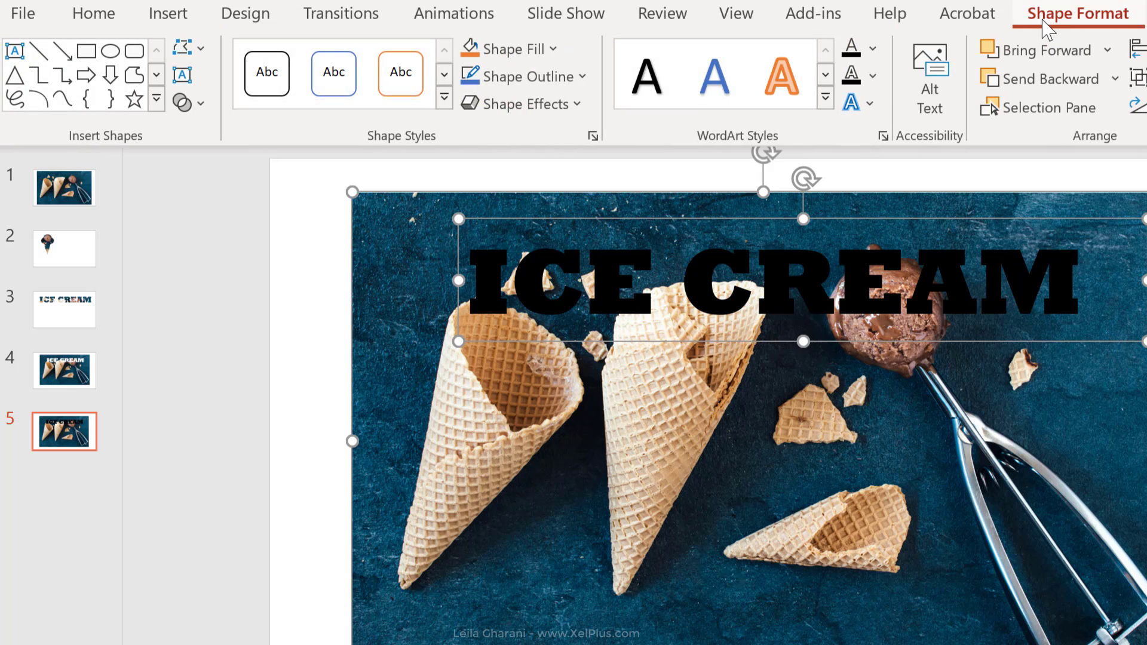
pyautogui.click(192, 103)
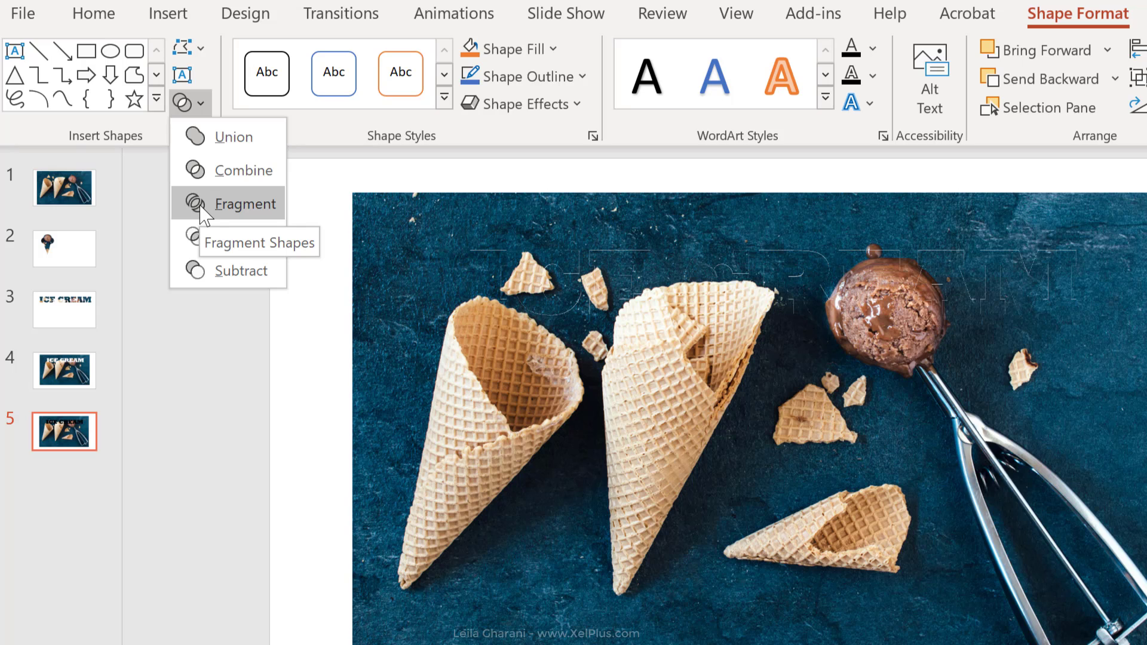
pyautogui.click(201, 207)
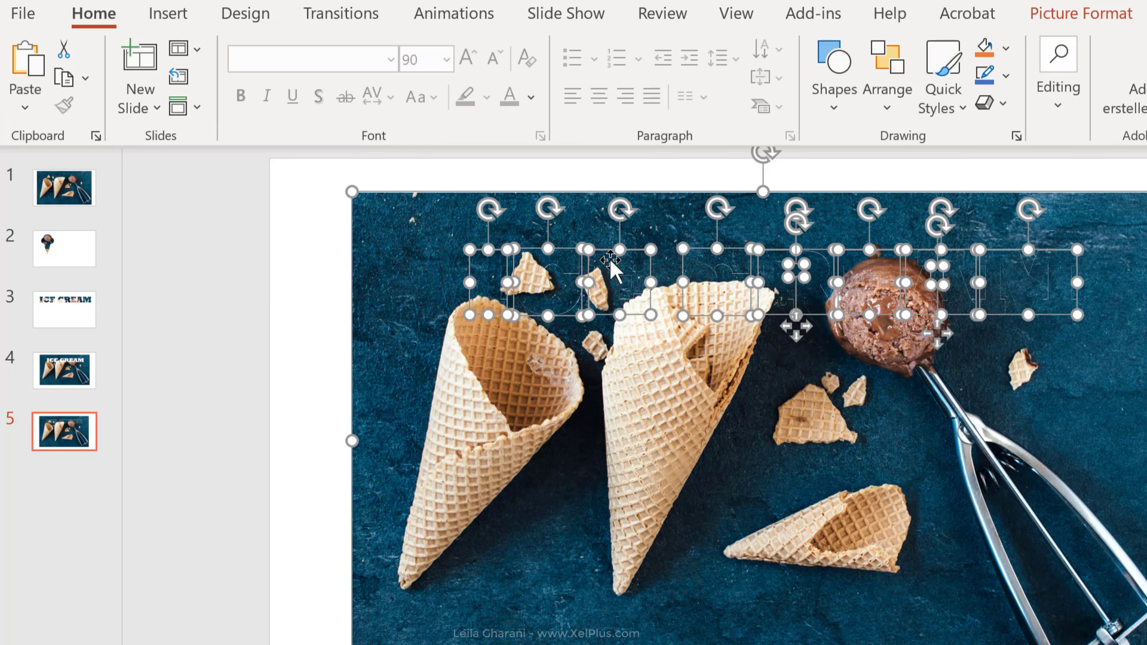
# Step: Deselect, then move the photo down and slightly right below the letter fragments
pyautogui.click(334, 416)
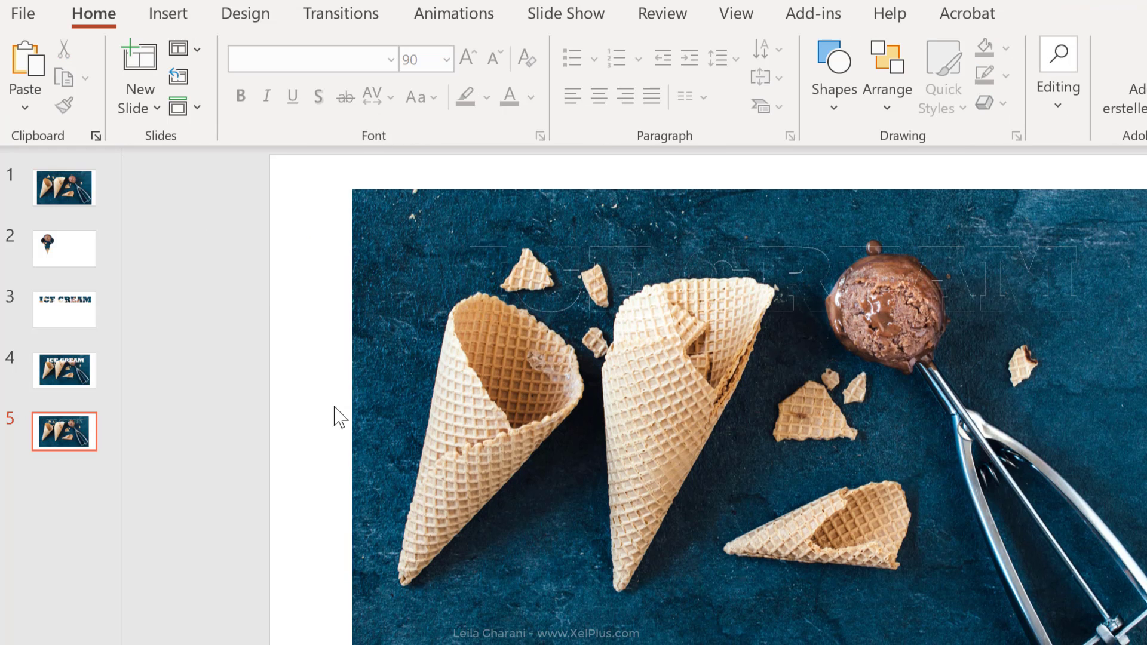
pyautogui.moveTo(553, 370); pyautogui.dragTo(528, 521)
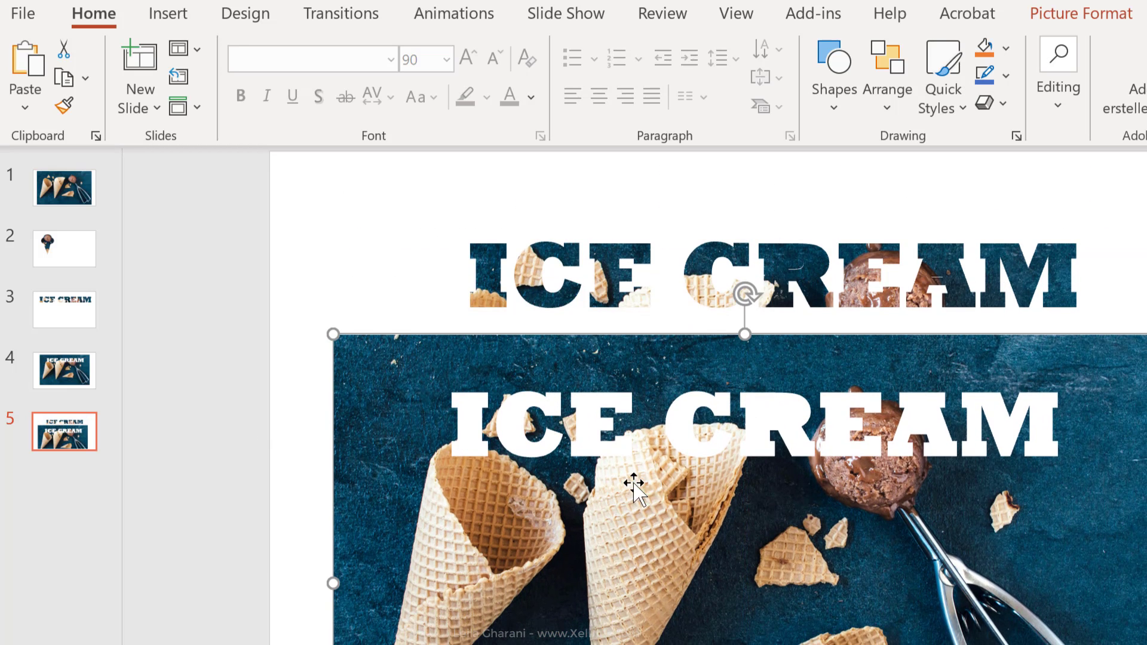
pyautogui.moveTo(627, 481); pyautogui.dragTo(667, 489)
# Step: Shift the I, C, E, R and A fragments into rough positions above the photo
pyautogui.moveTo(482, 288); pyautogui.dragTo(454, 282)
pyautogui.moveTo(556, 307); pyautogui.dragTo(607, 297)
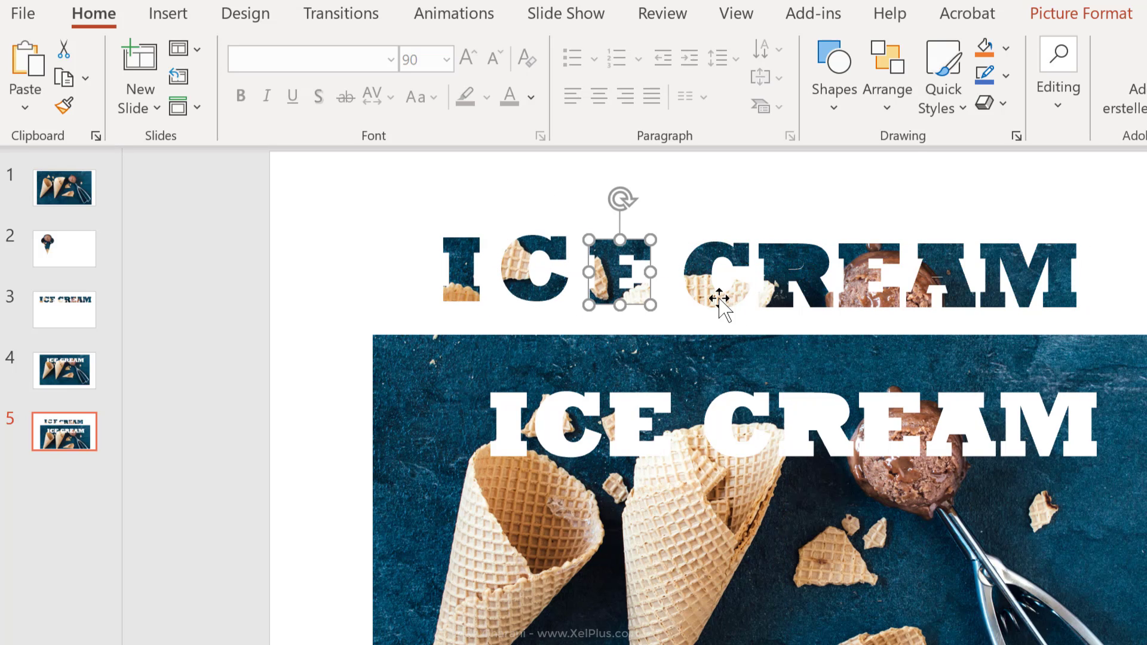
pyautogui.moveTo(722, 302); pyautogui.dragTo(708, 297)
pyautogui.moveTo(797, 267); pyautogui.dragTo(818, 412)
pyautogui.click(790, 266)
pyautogui.moveTo(931, 281); pyautogui.dragTo(960, 416)
# Step: Stagger the I, C, E, C, R, E, A, M letters at uneven heights, then deselect
pyautogui.click(449, 265)
pyautogui.moveTo(448, 265); pyautogui.dragTo(421, 230)
pyautogui.moveTo(523, 292); pyautogui.dragTo(500, 275)
pyautogui.moveTo(621, 289); pyautogui.dragTo(595, 289)
pyautogui.moveTo(691, 298); pyautogui.dragTo(690, 270)
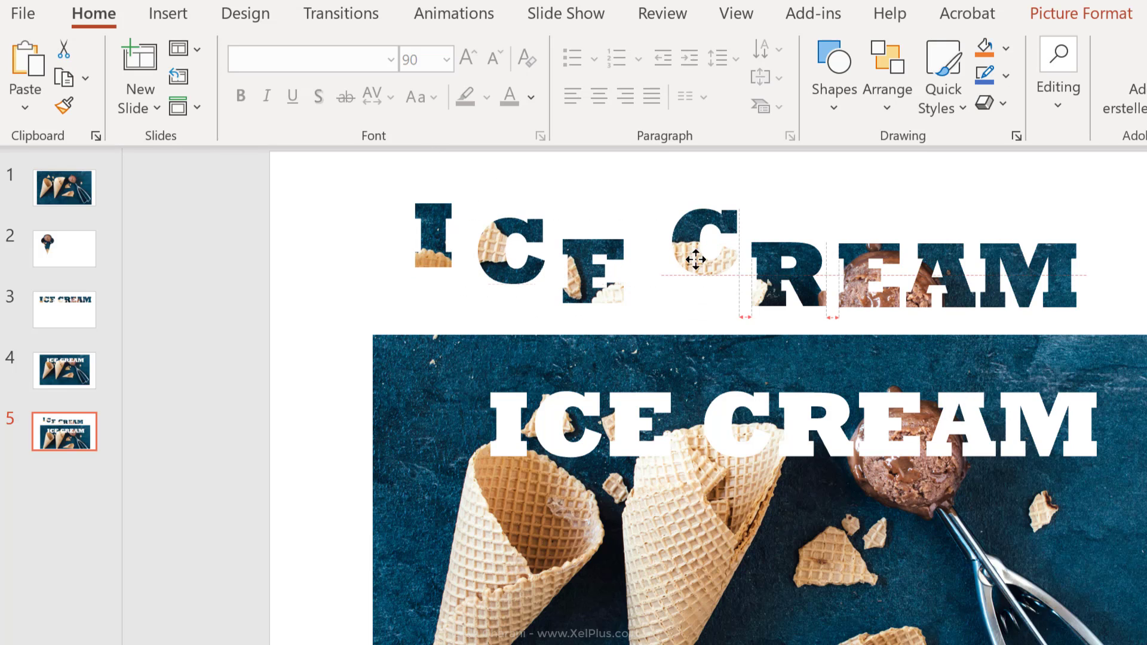
pyautogui.moveTo(789, 280); pyautogui.dragTo(788, 263)
pyautogui.moveTo(869, 287); pyautogui.dragTo(868, 280)
pyautogui.moveTo(943, 281); pyautogui.dragTo(942, 274)
pyautogui.moveTo(1028, 281); pyautogui.dragTo(1032, 280)
pyautogui.click(1144, 278)
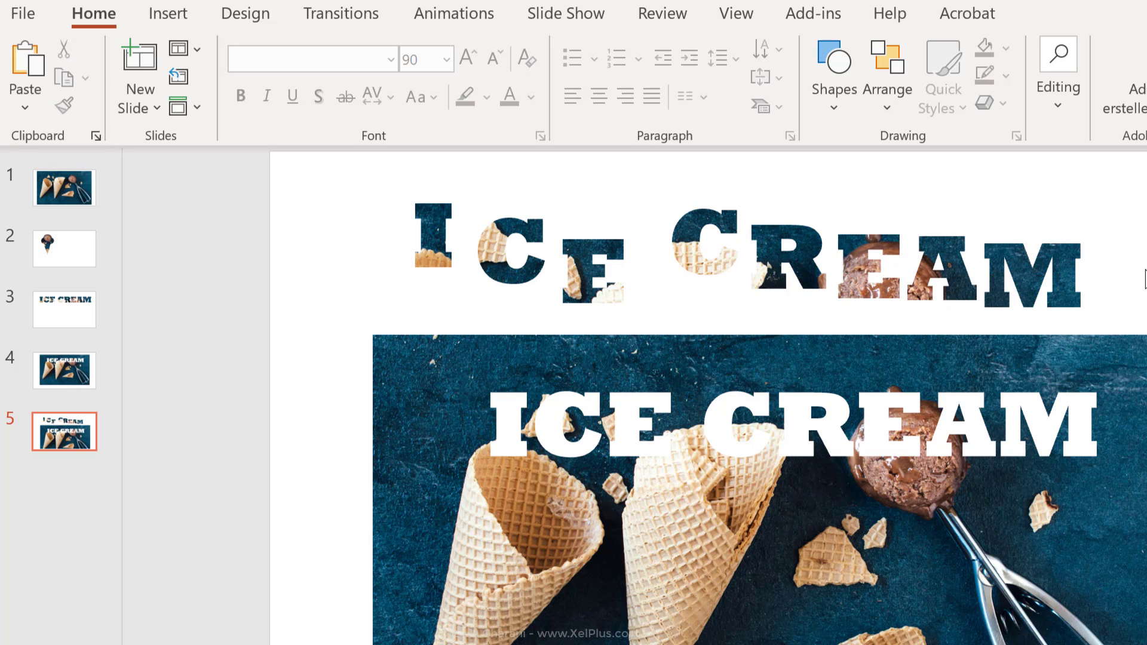